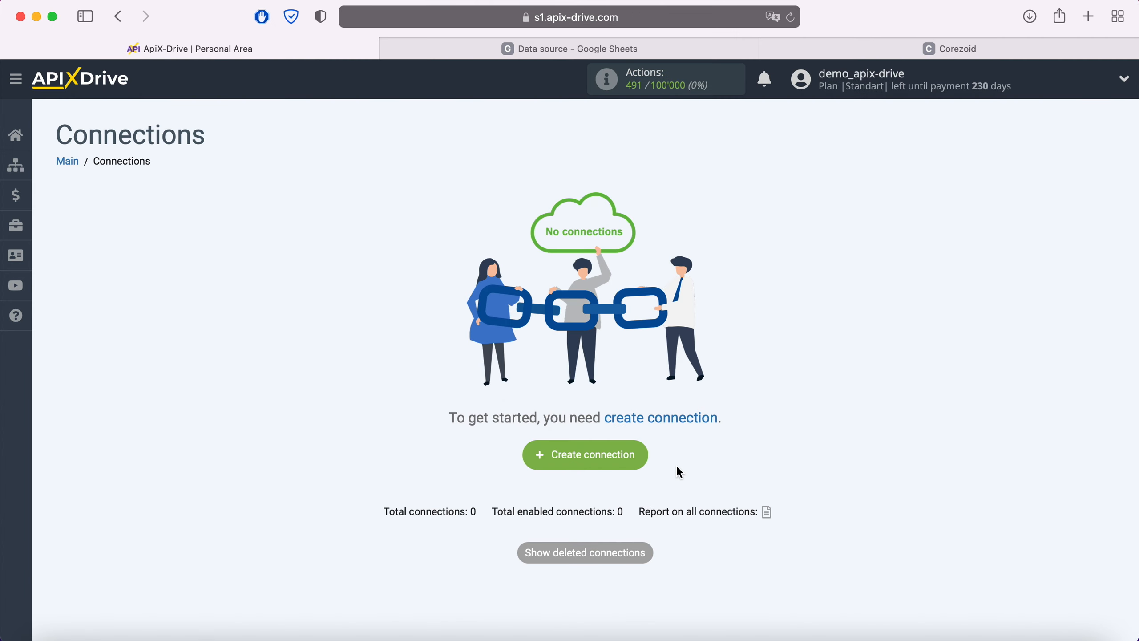
Create a new connection and set Google Sheets as its data source system.
click(637, 454)
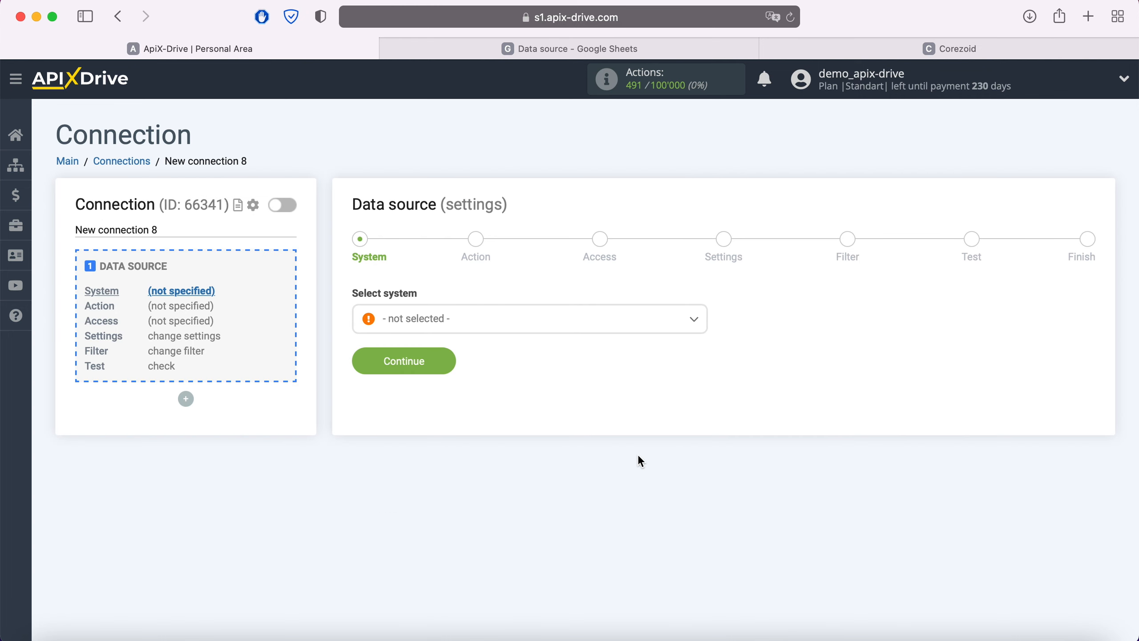
click(528, 322)
scroll(540, 464, down, 5)
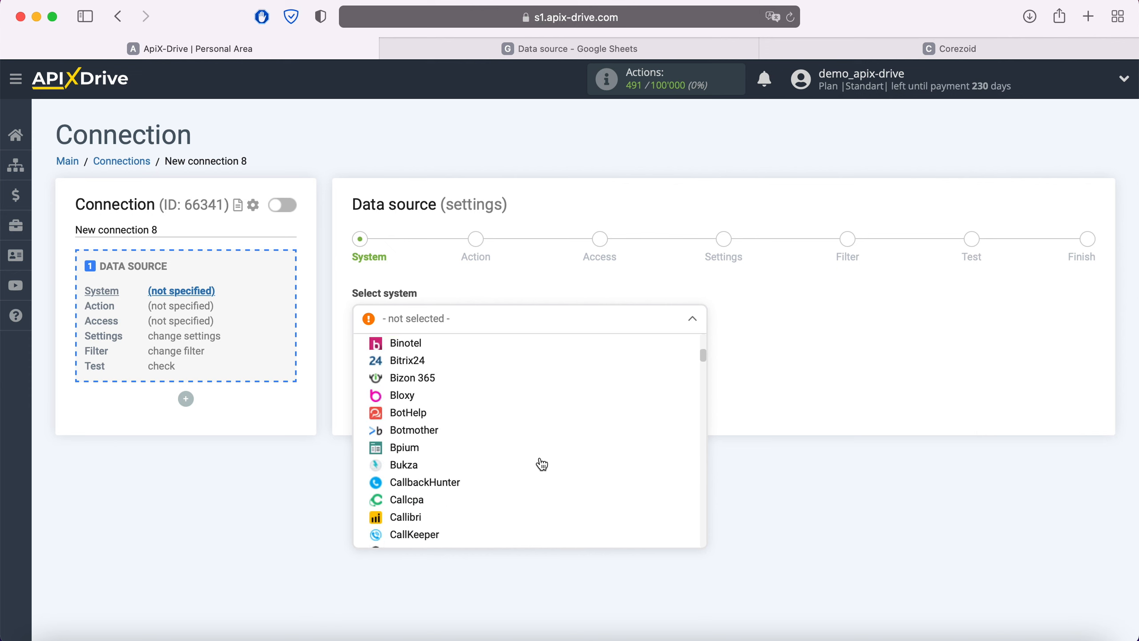
scroll(541, 464, down, 15)
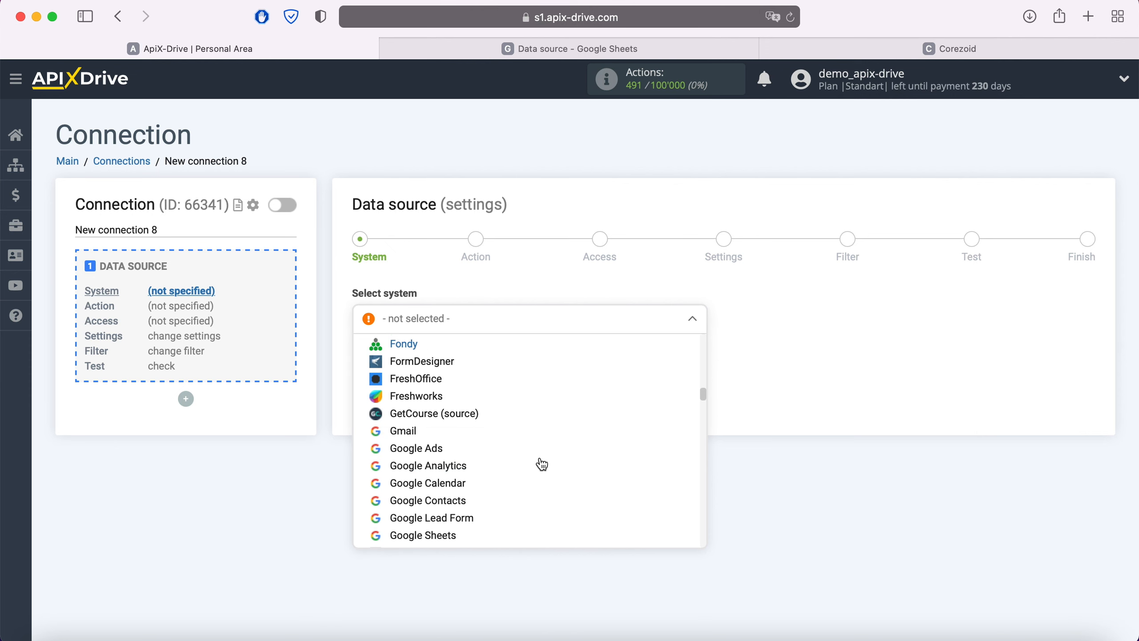
scroll(542, 463, down, 2)
click(445, 487)
click(447, 359)
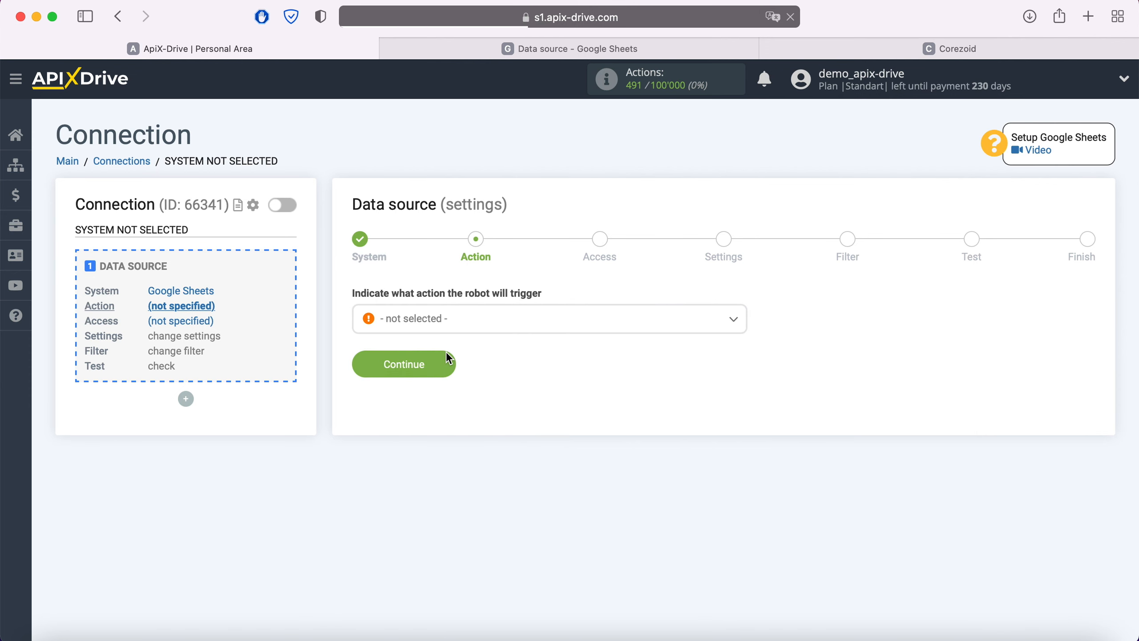
Set the data source's action to Get Rows (new).
click(456, 321)
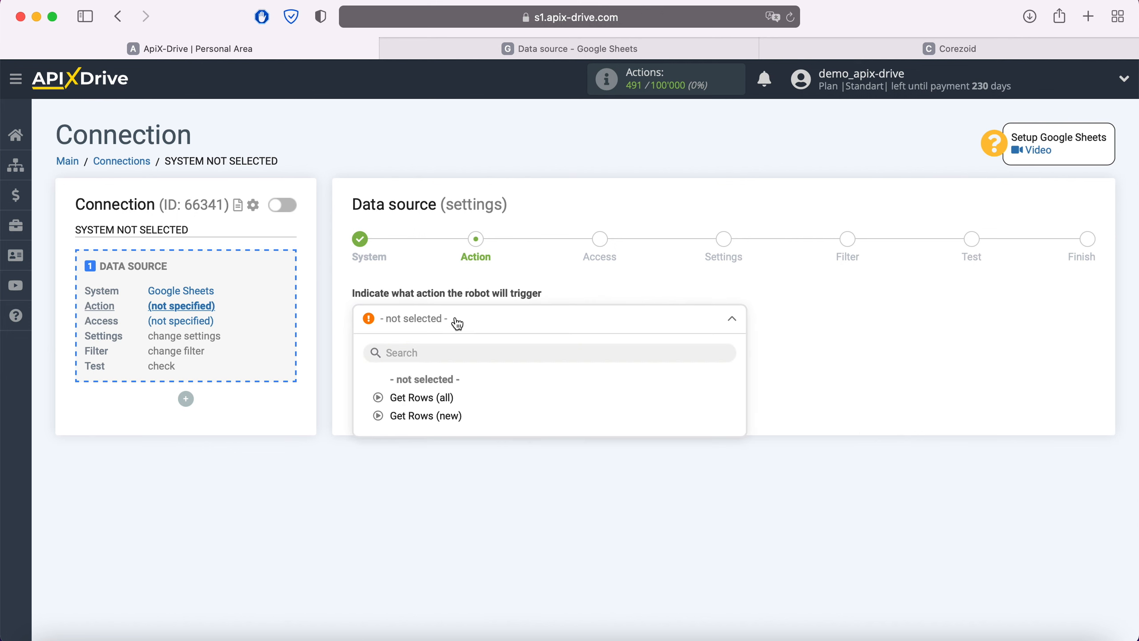
click(452, 416)
click(446, 368)
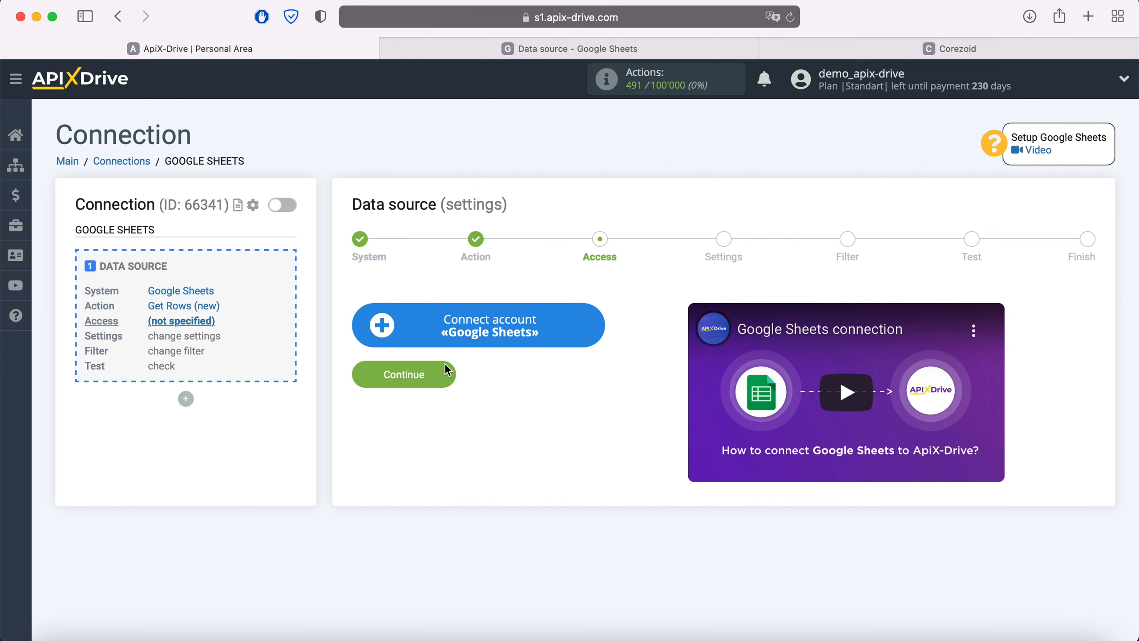
Start connecting a Google Sheets account and sign in to Google with the saved account e-mail and password.
click(597, 321)
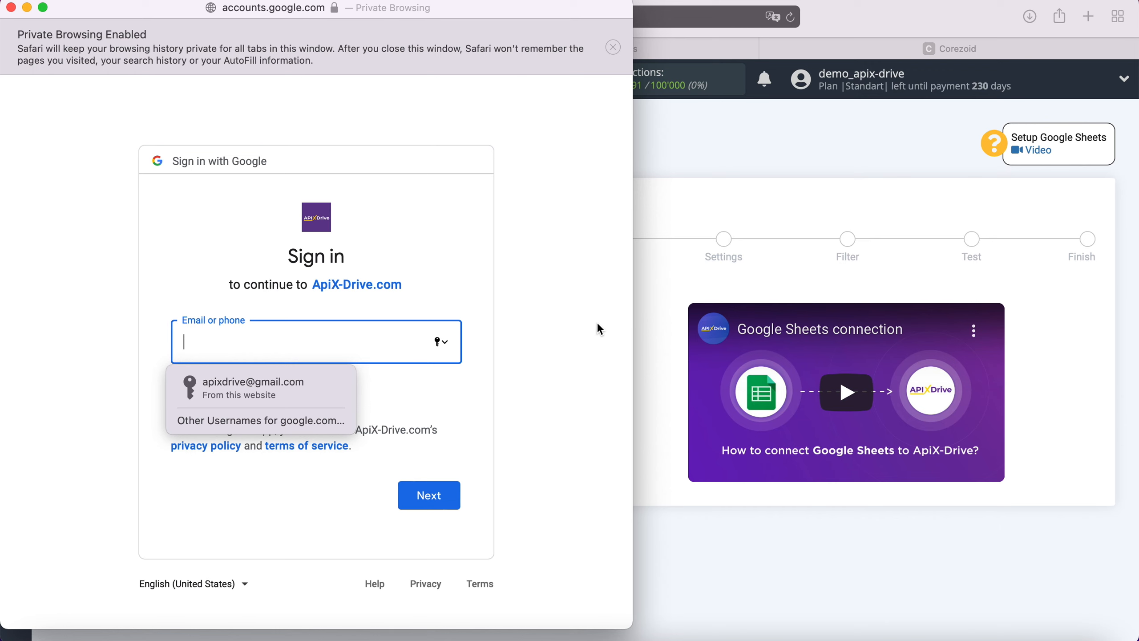
click(296, 384)
click(445, 496)
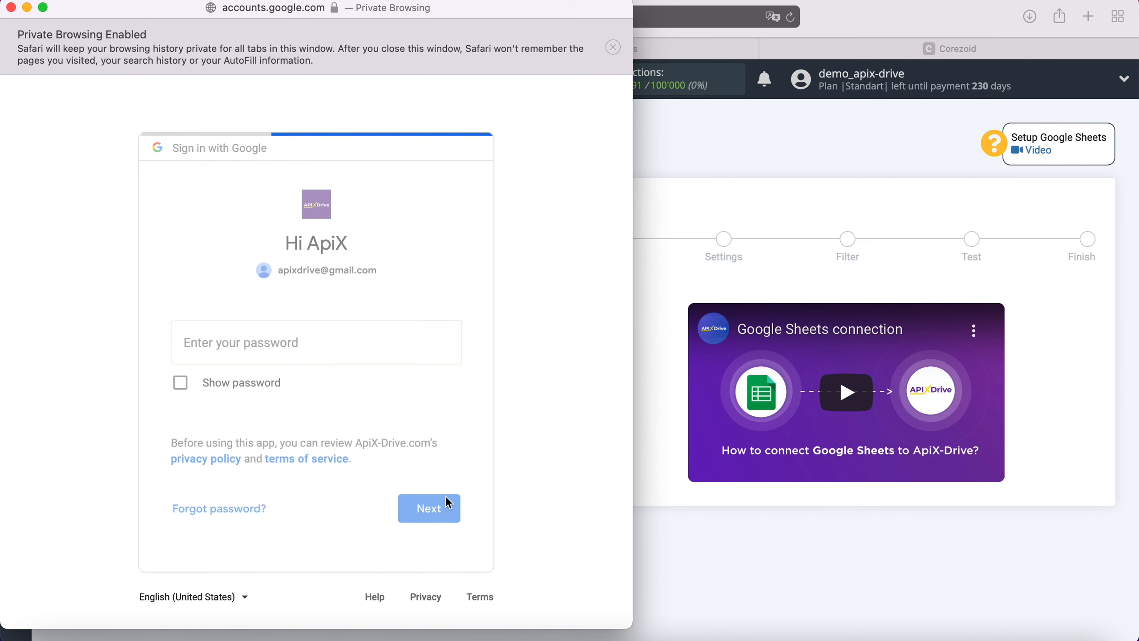
click(297, 390)
click(447, 510)
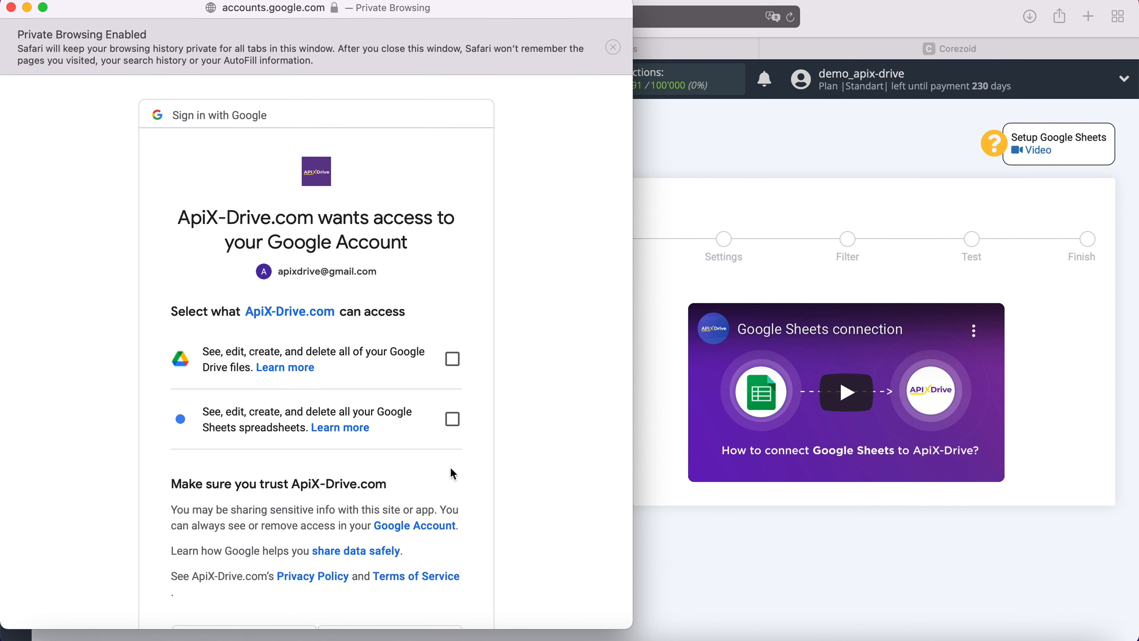
Grant ApiX-Drive.com access to all Google Drive files and Google Sheets spreadsheets, and approve the request.
click(452, 359)
click(452, 419)
scroll(518, 398, down, 3)
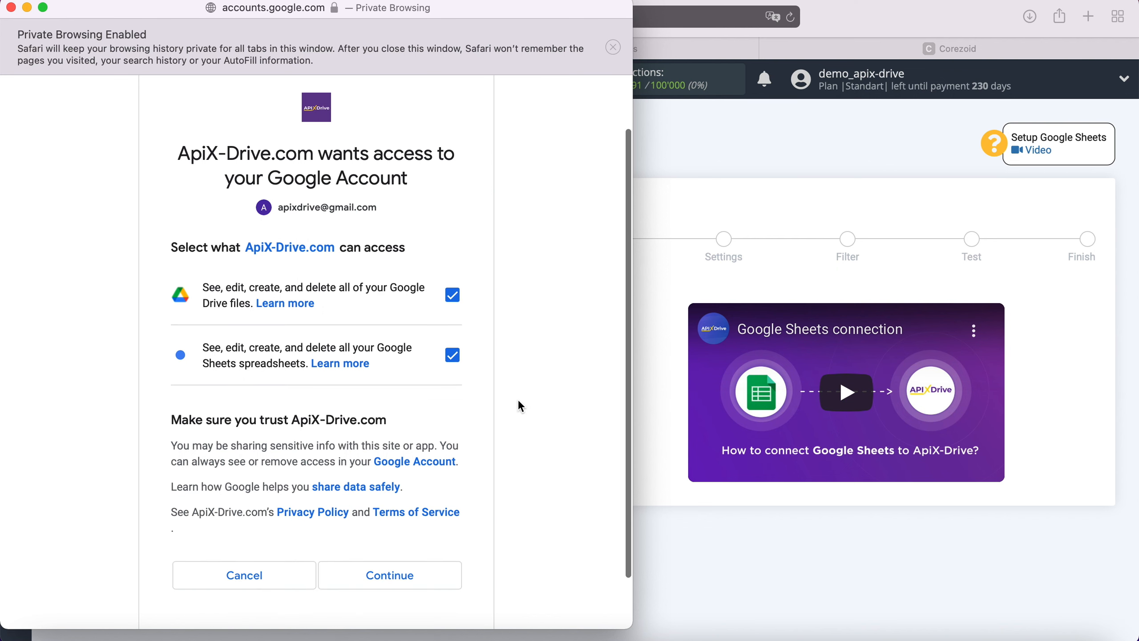
click(442, 544)
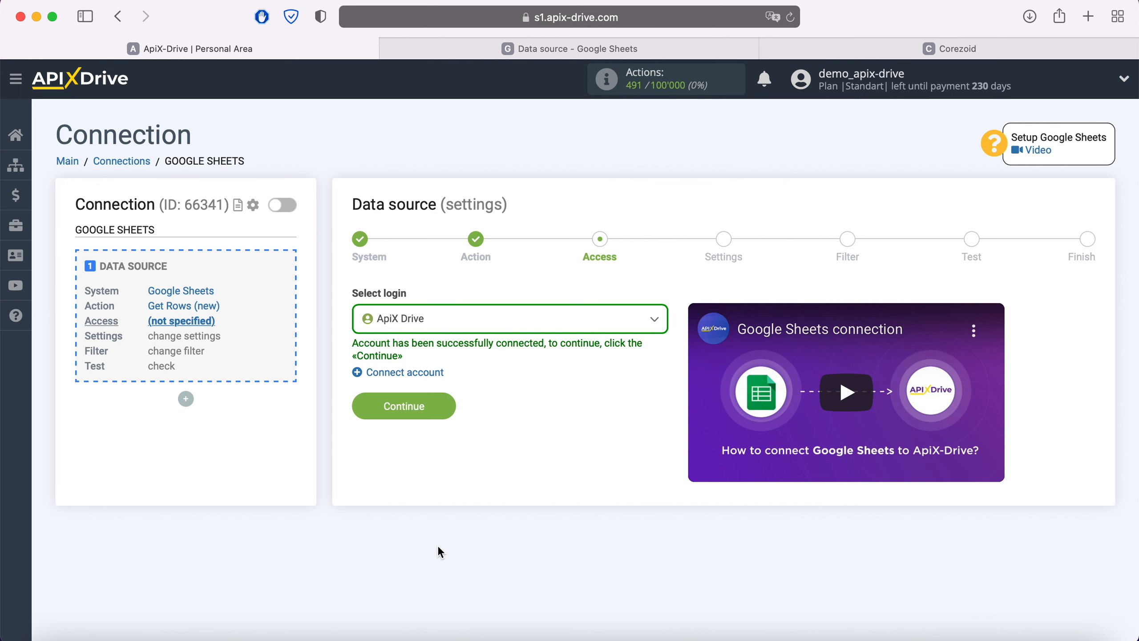
Select the connected ApiX Drive login as the data source's access and continue to the settings.
click(479, 329)
click(435, 414)
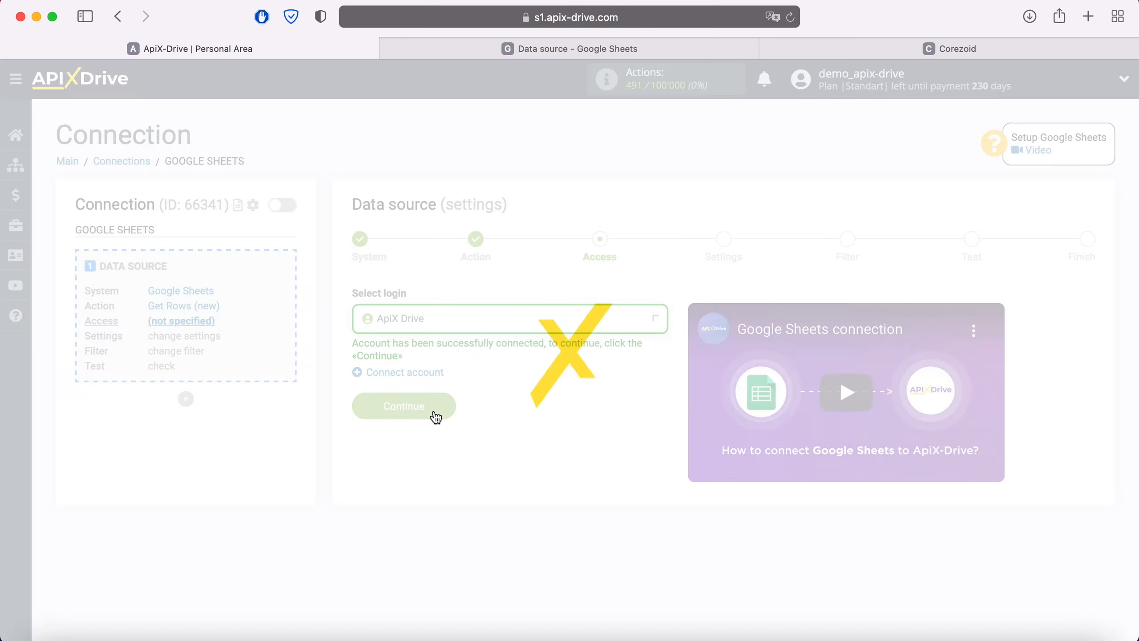
click(444, 407)
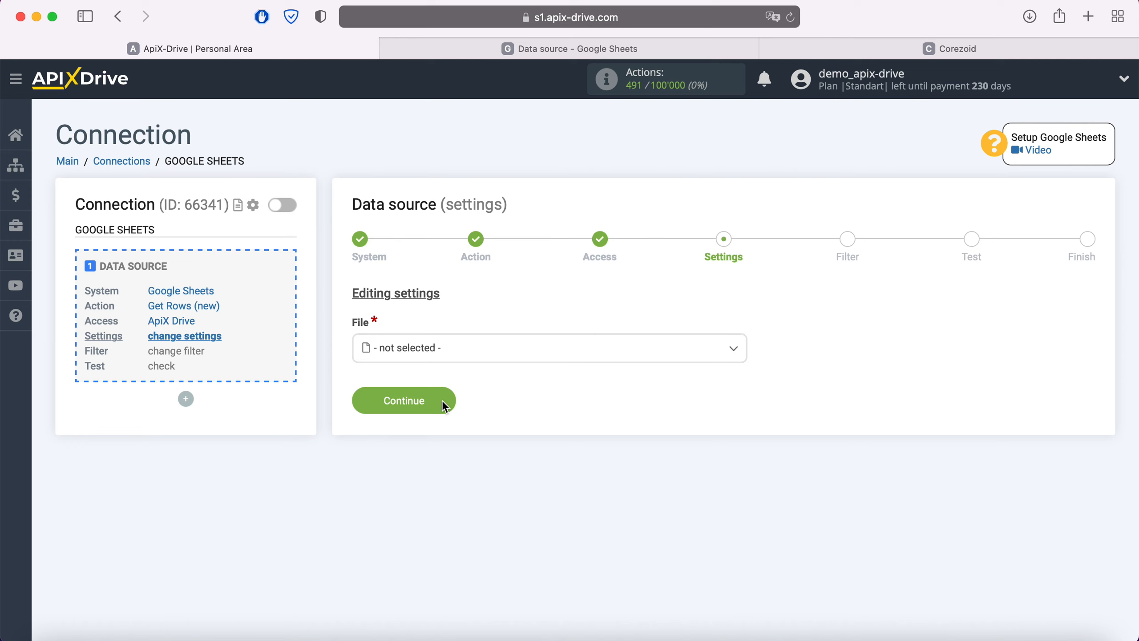
Select the Data source file and its Data source sheet in the data source settings.
click(465, 356)
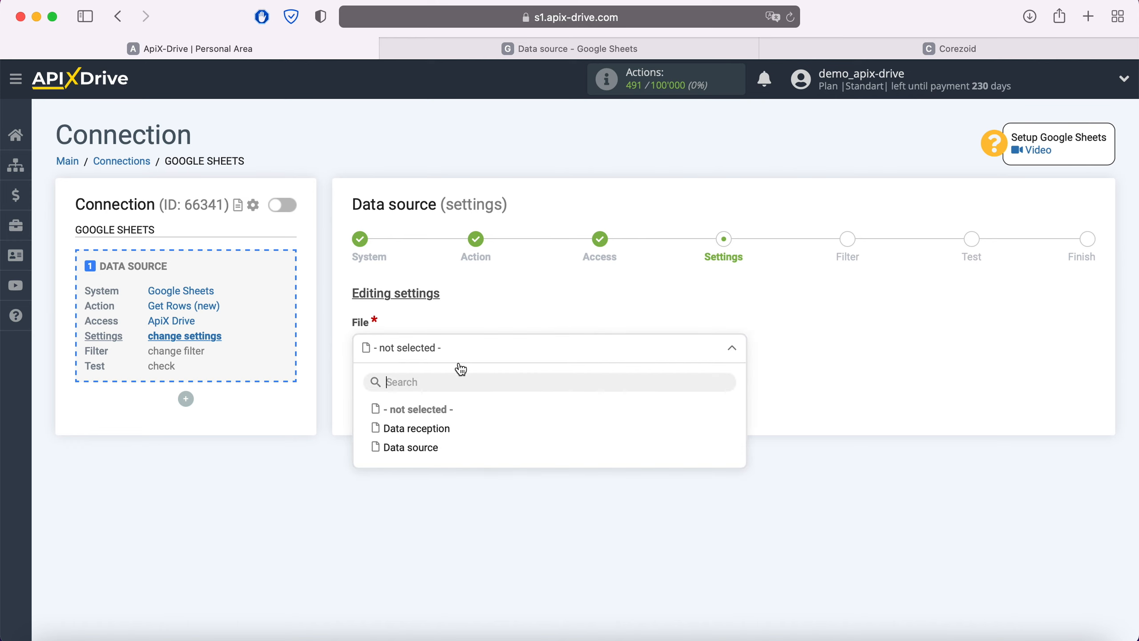
click(411, 447)
click(432, 420)
click(417, 494)
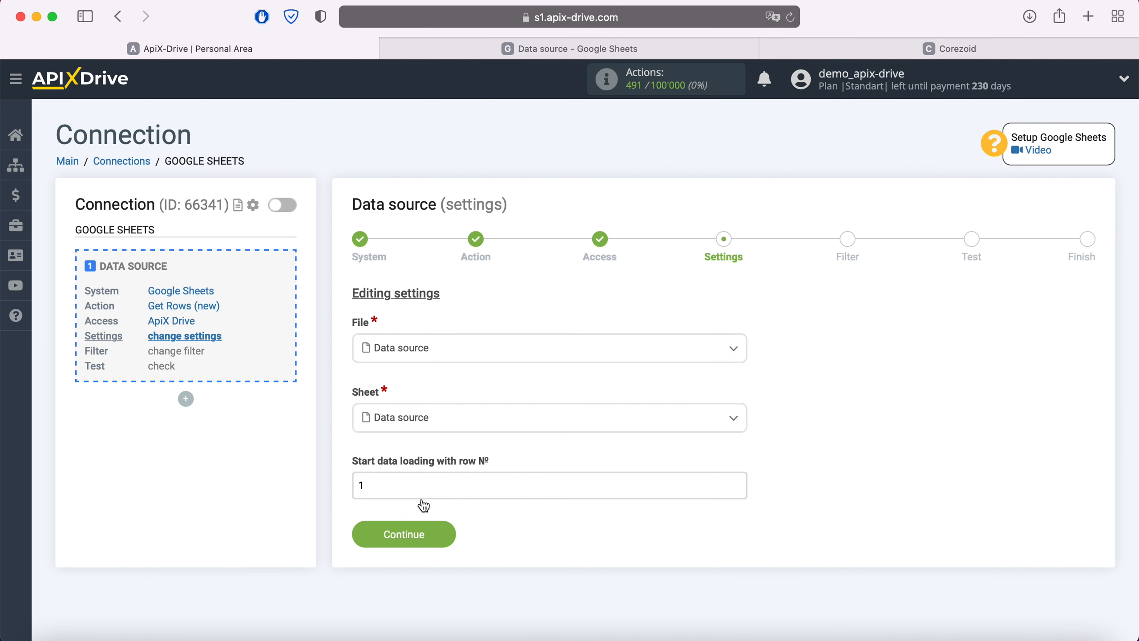
Check the row layout in the Data source spreadsheet, and set data loading to start with row 2.
click(528, 49)
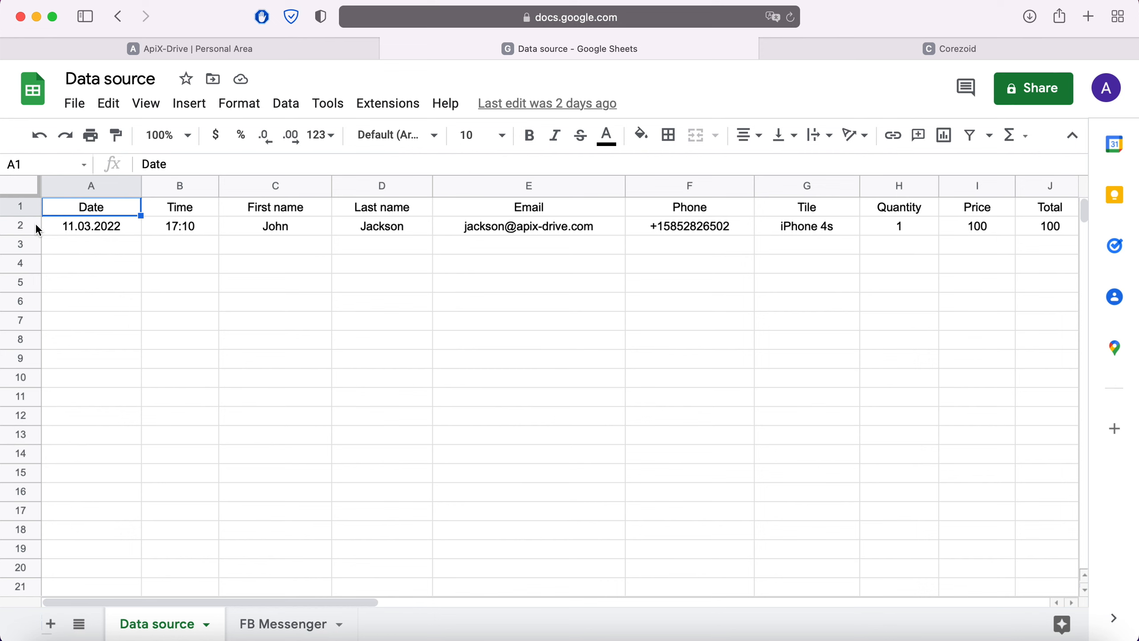
click(197, 51)
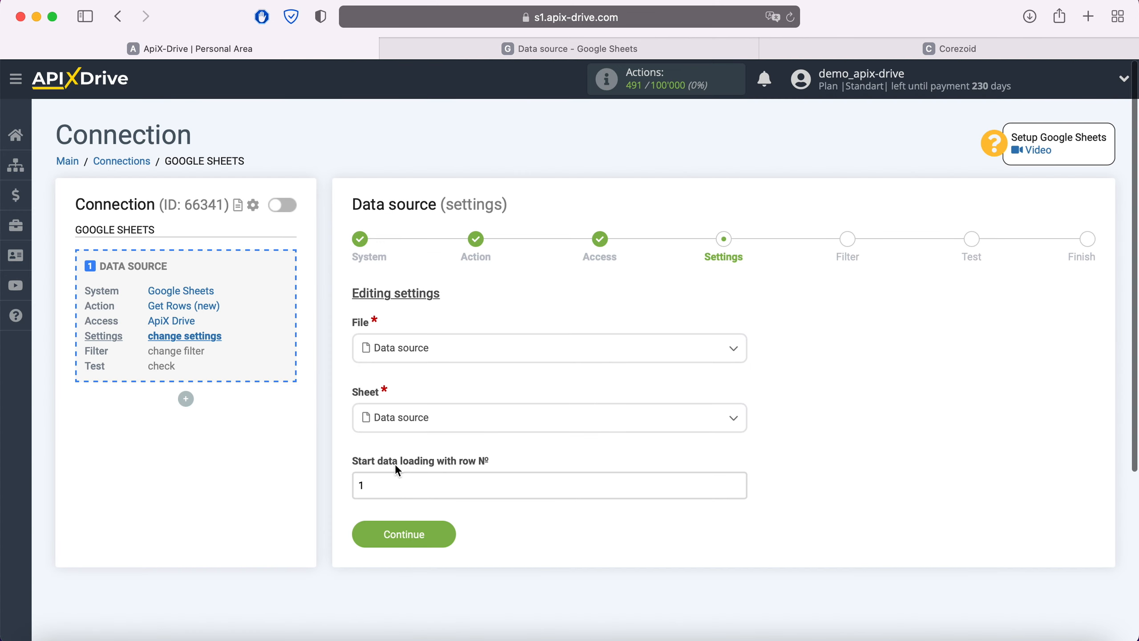
double_click(373, 485)
text(2)
click(450, 534)
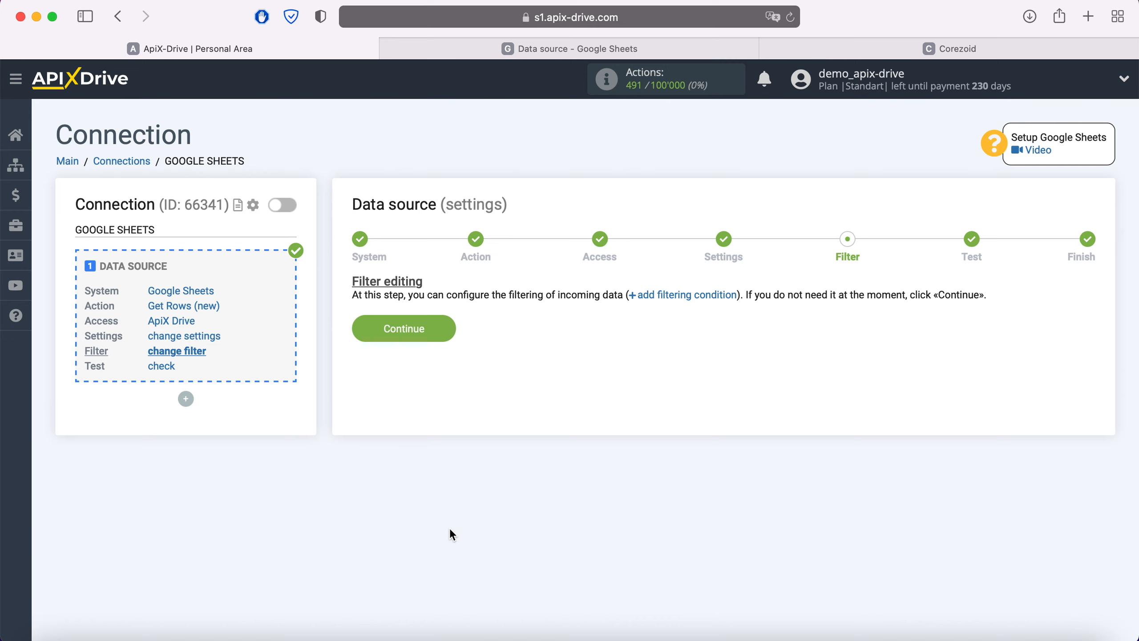
Finish the data source setup with no filtering condition, accept the test data, and start configuring data receiving.
click(443, 326)
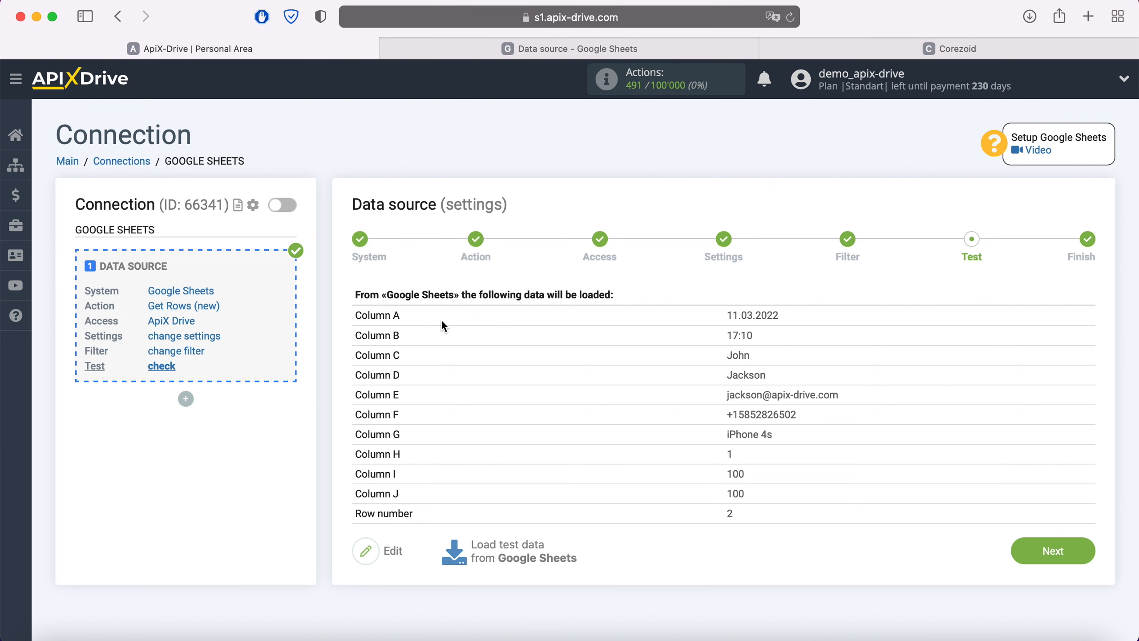
click(1067, 545)
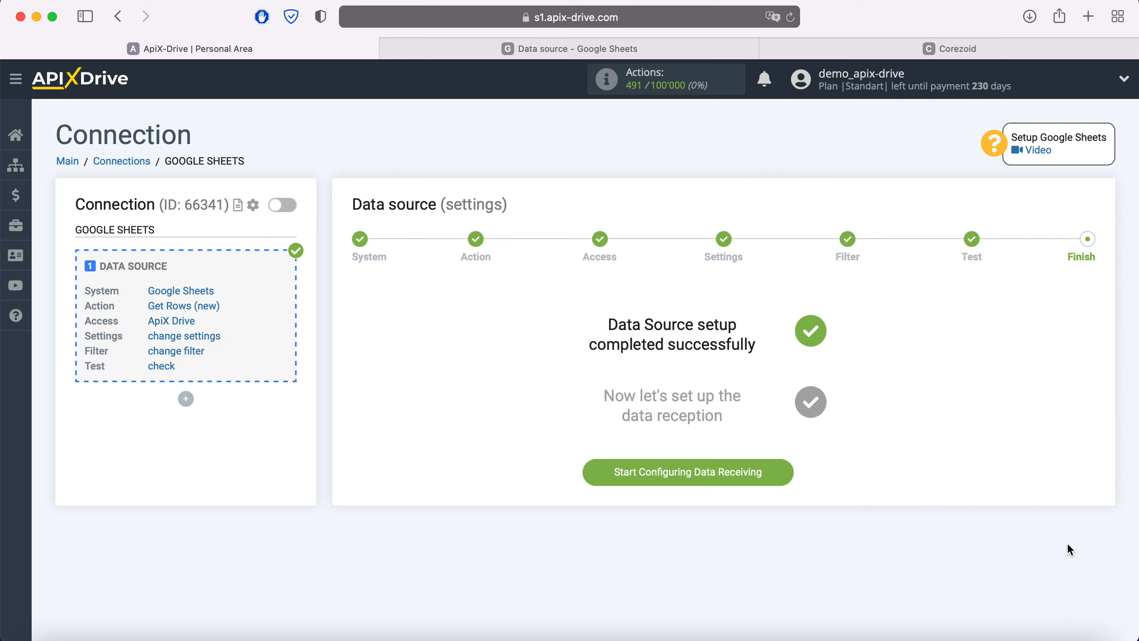
click(779, 471)
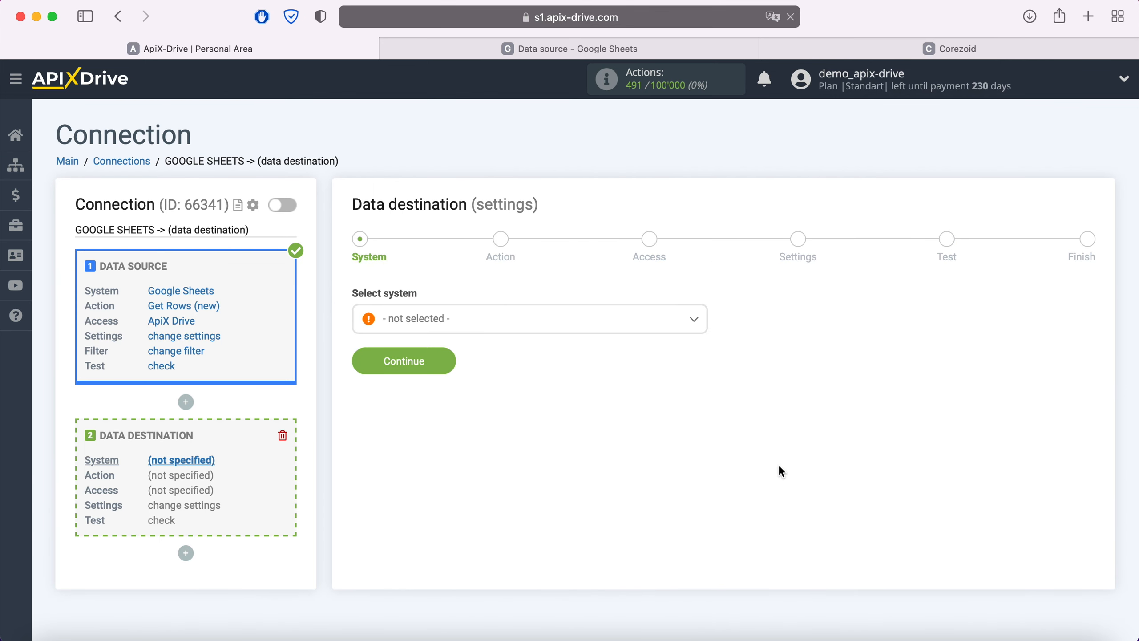
Set Corezoid as the data destination system.
click(509, 327)
scroll(529, 443, down, 3)
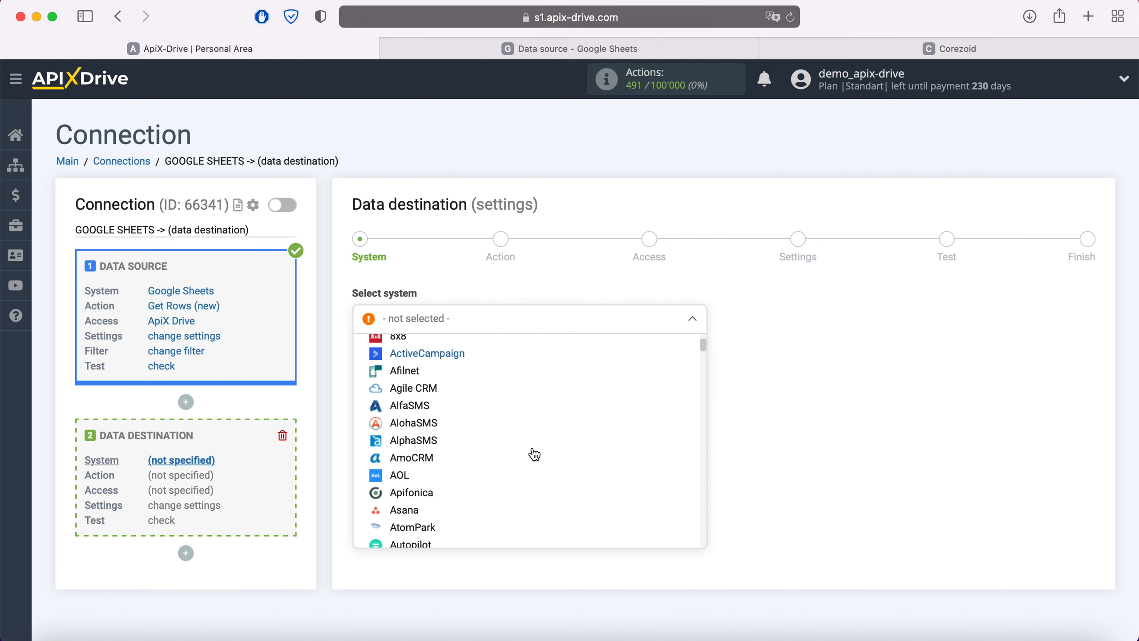
scroll(534, 455, down, 10)
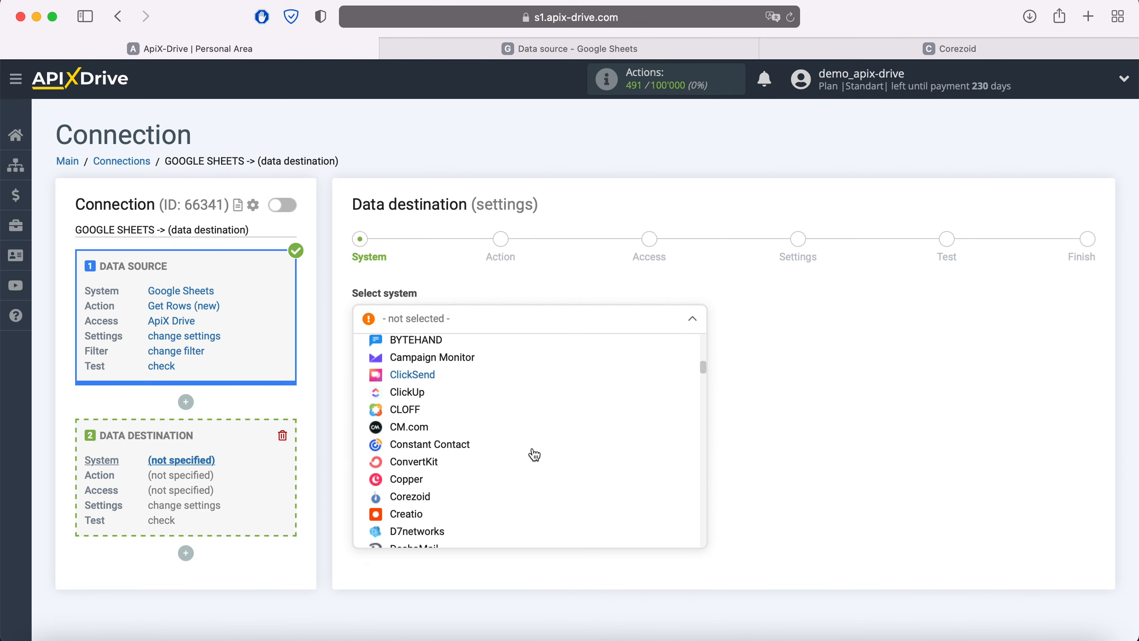
scroll(532, 455, down, 2)
click(445, 436)
click(446, 362)
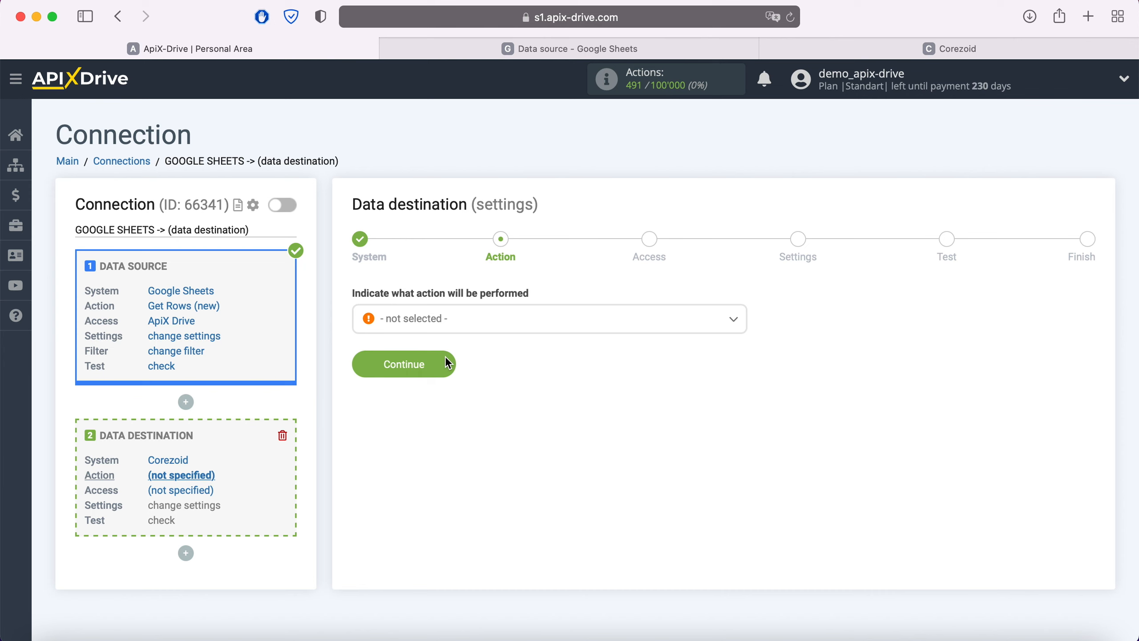
Set the destination's action to Send Data and open the integration setup for connecting a Corezoid account.
click(450, 319)
click(432, 401)
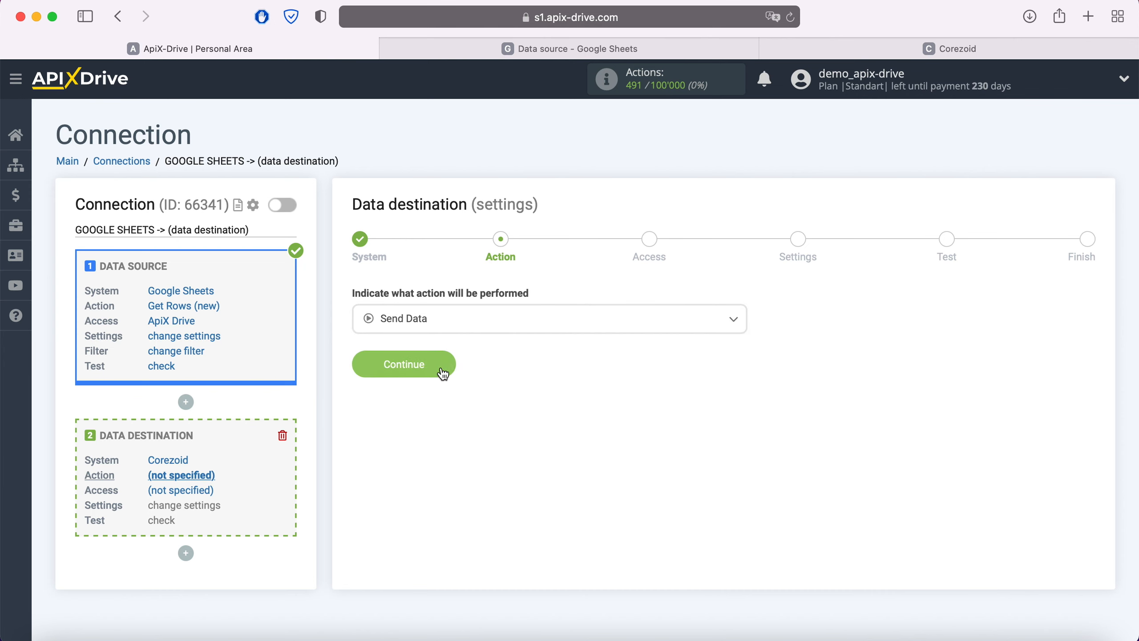
click(444, 358)
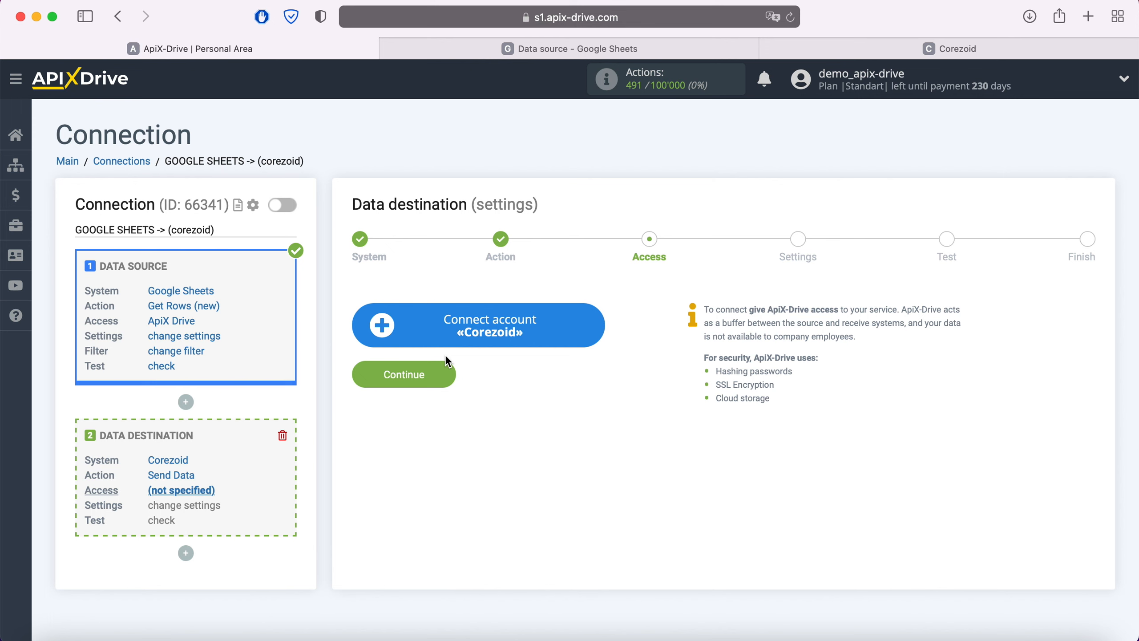
click(596, 326)
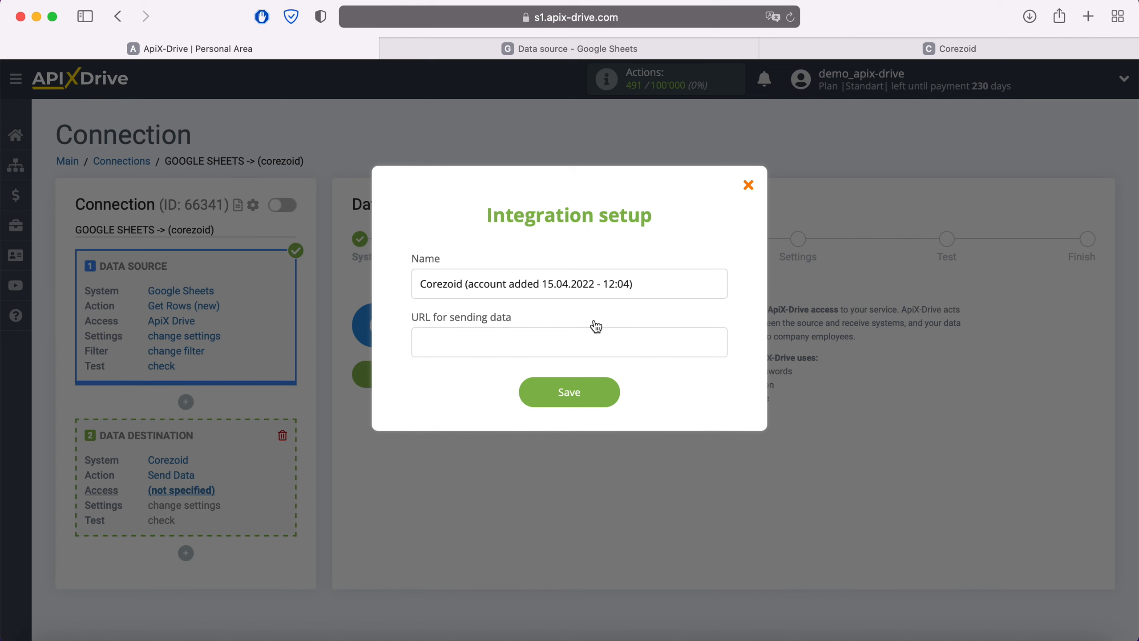
Switch to Corezoid and create a process named Google Sheets.
click(930, 50)
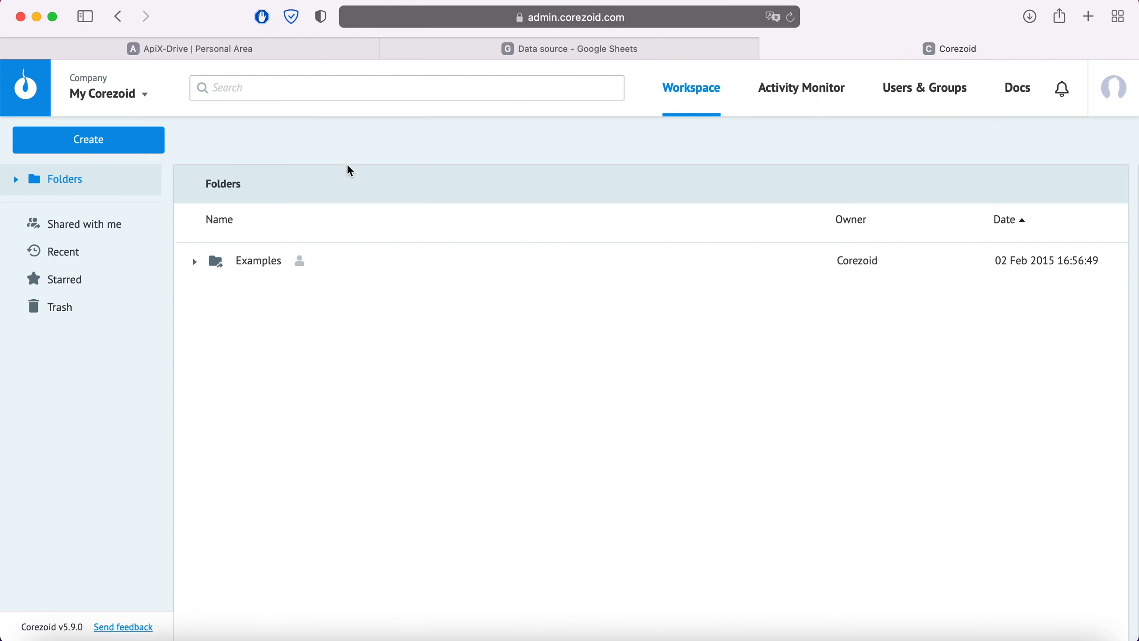
click(109, 144)
click(99, 181)
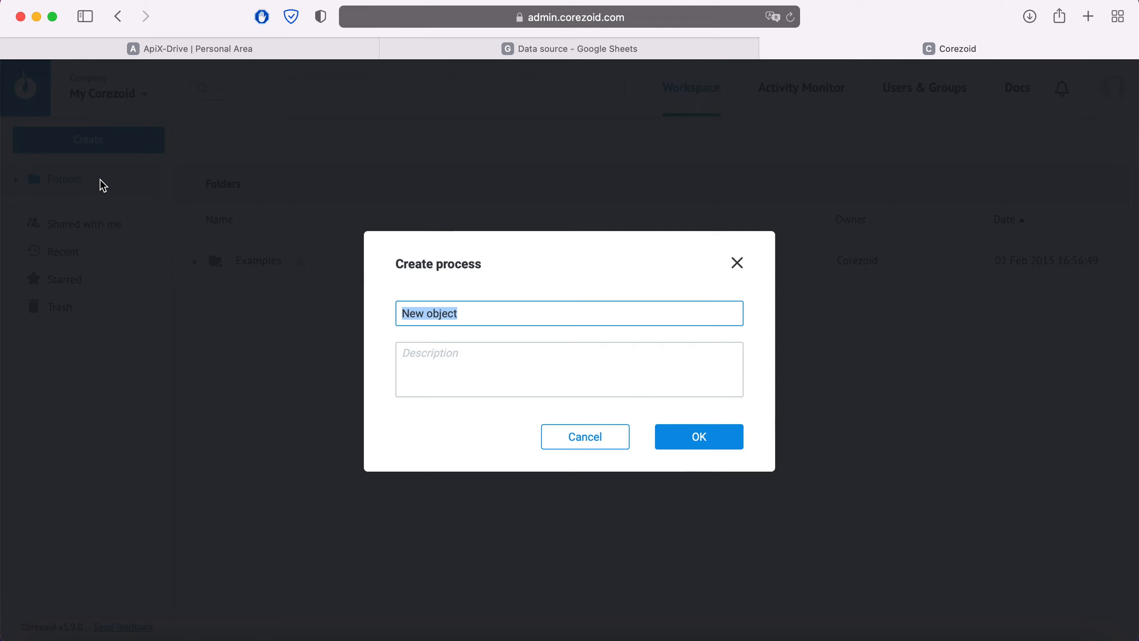
text(Google Sheets)
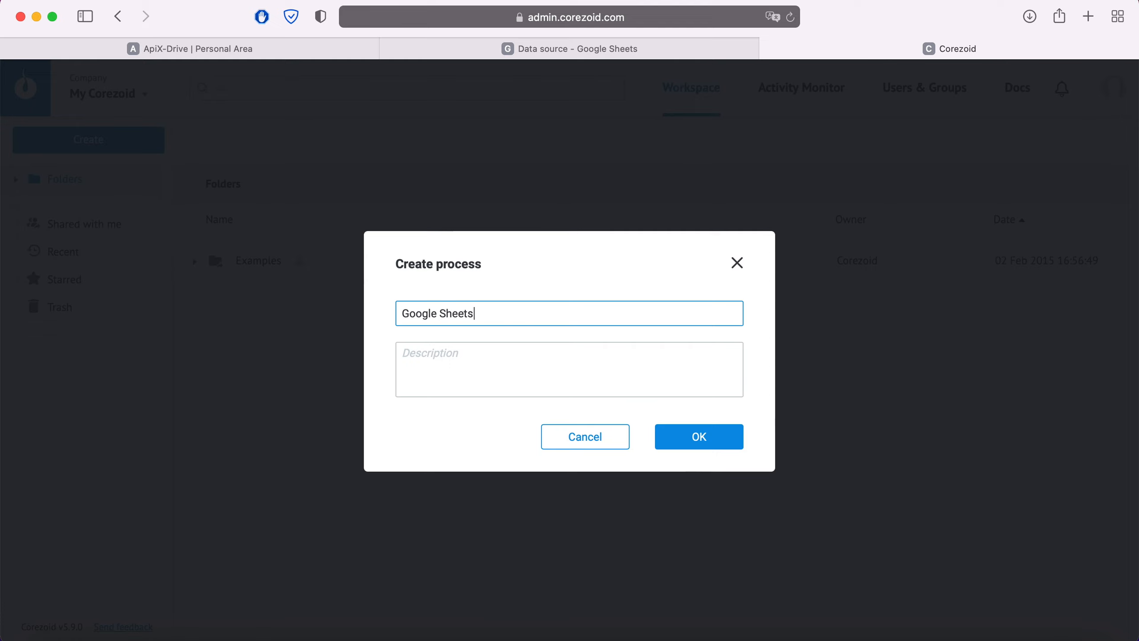
click(685, 442)
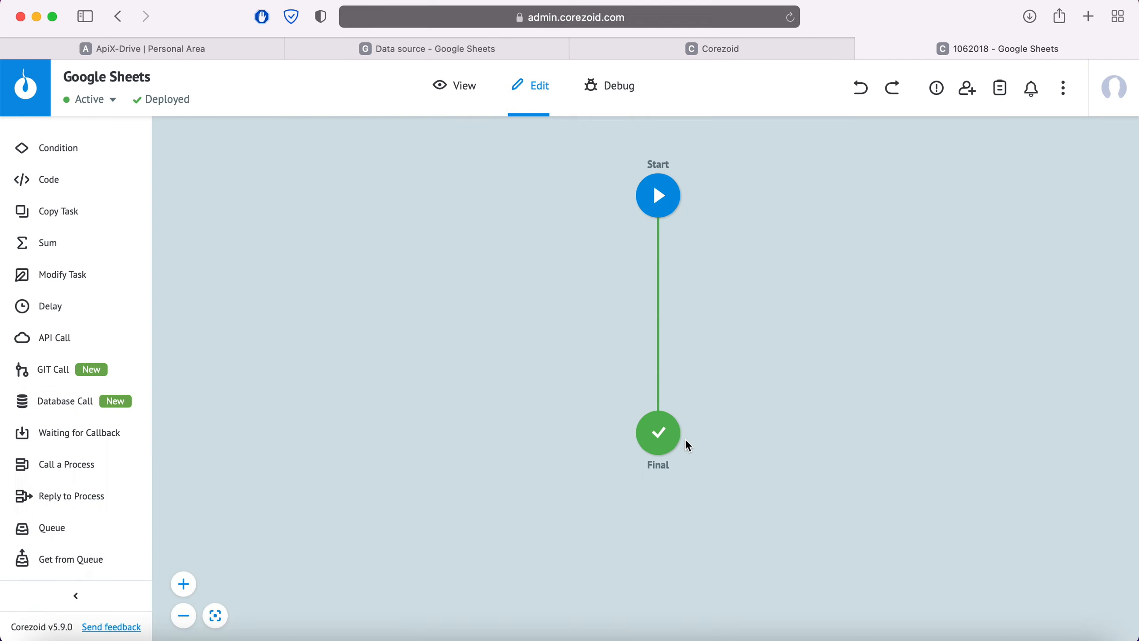
Copy the Start node's JSON webhook, switch to ApiX-Drive and save it as the integration's URL for sending data.
click(660, 196)
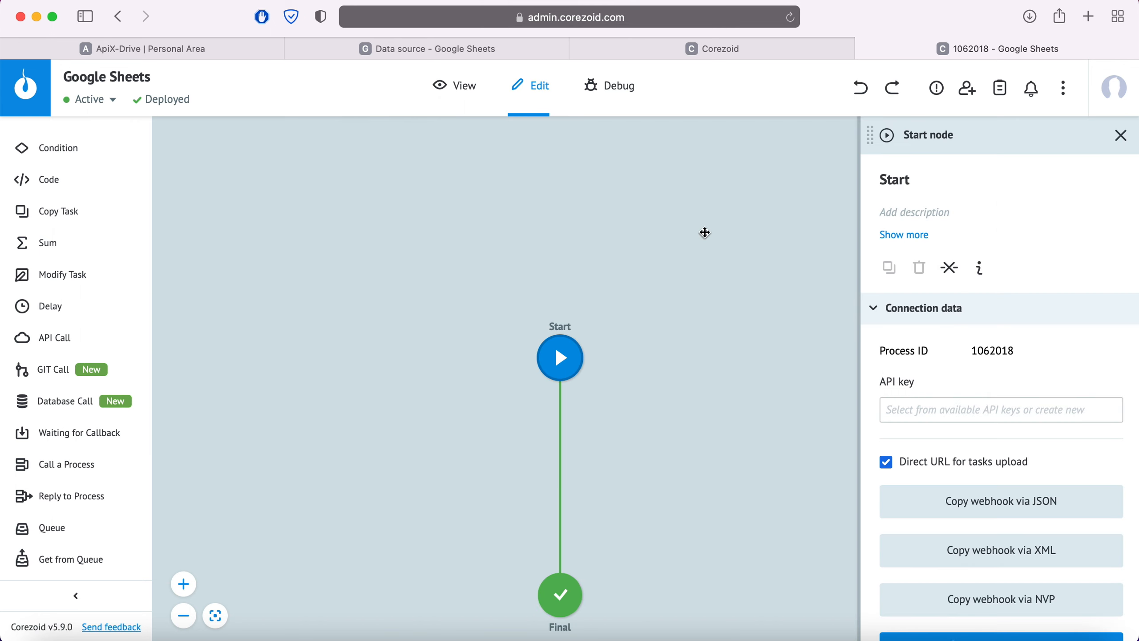
click(1016, 508)
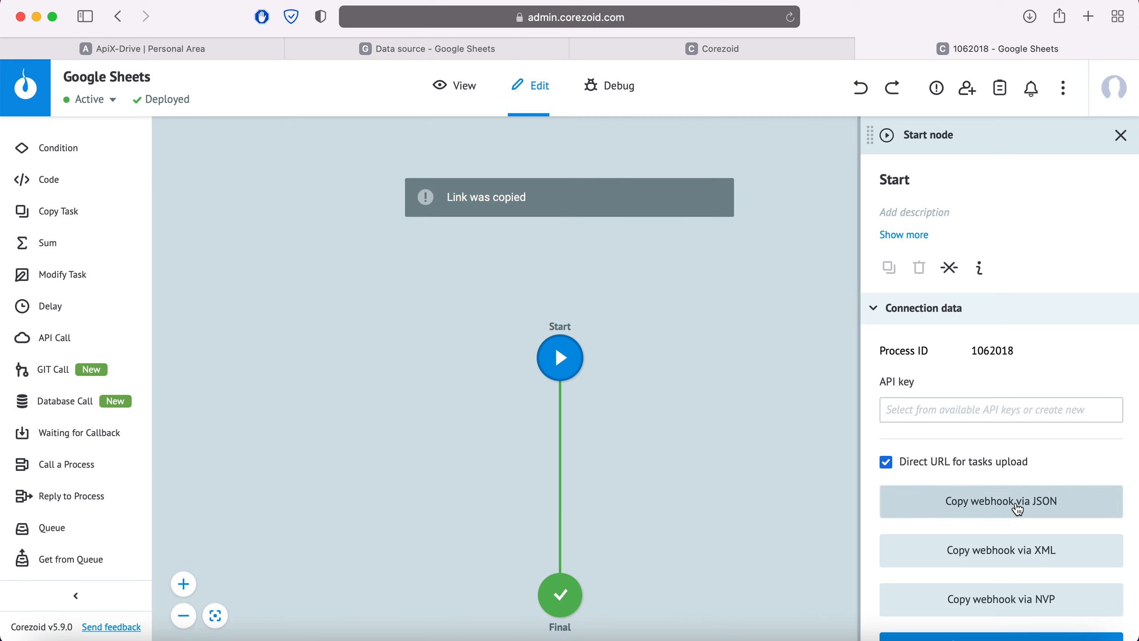
click(198, 50)
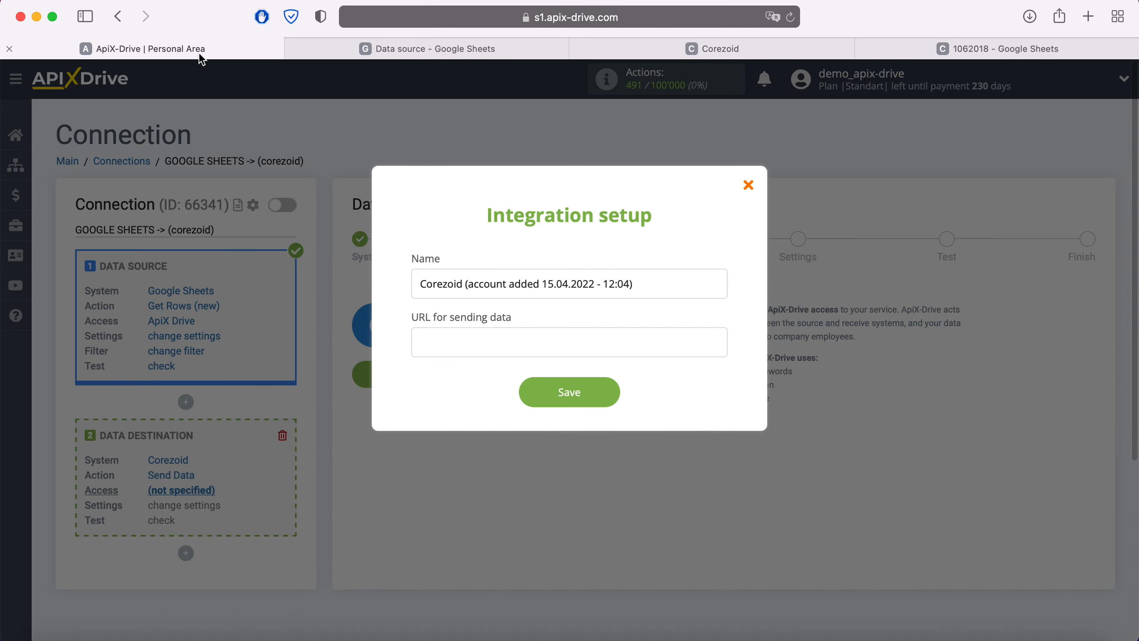
right_click(450, 340)
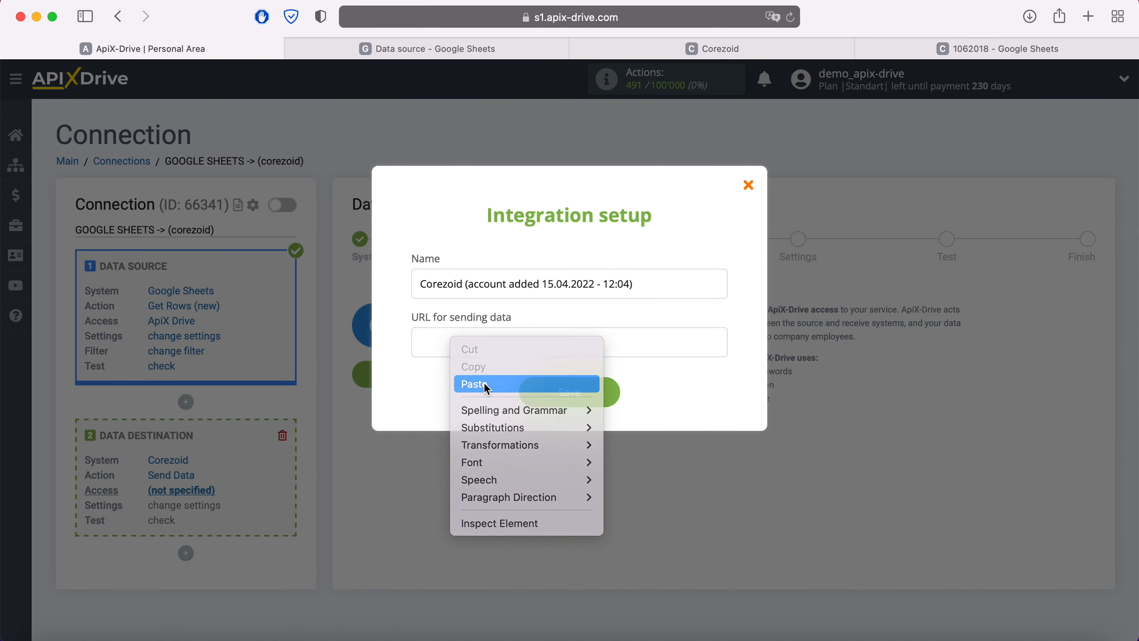
click(484, 382)
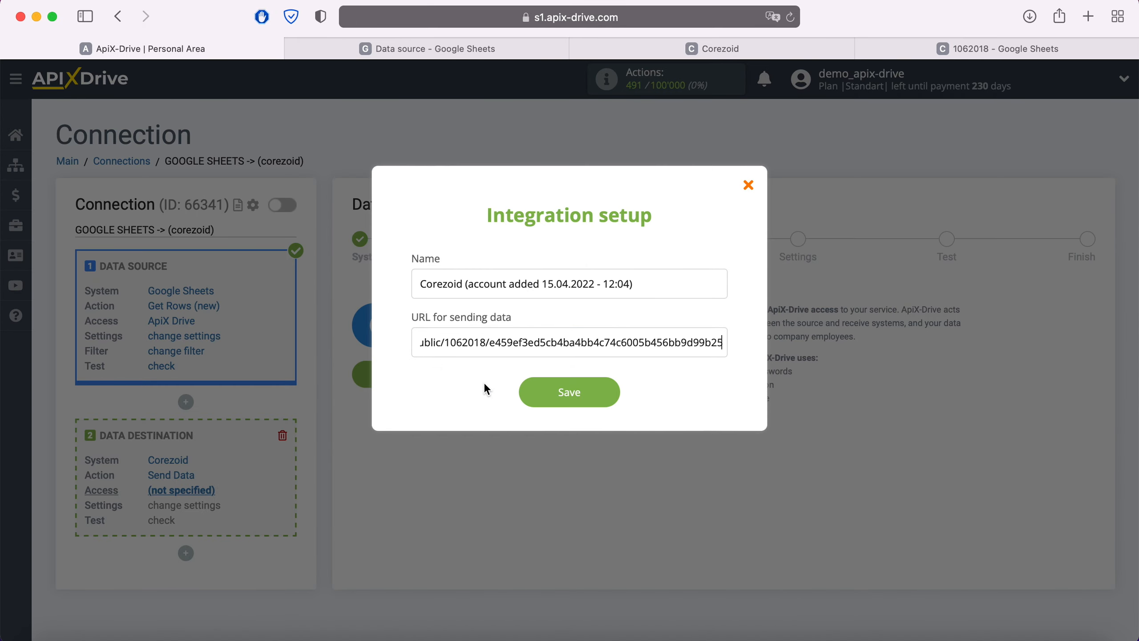
click(611, 394)
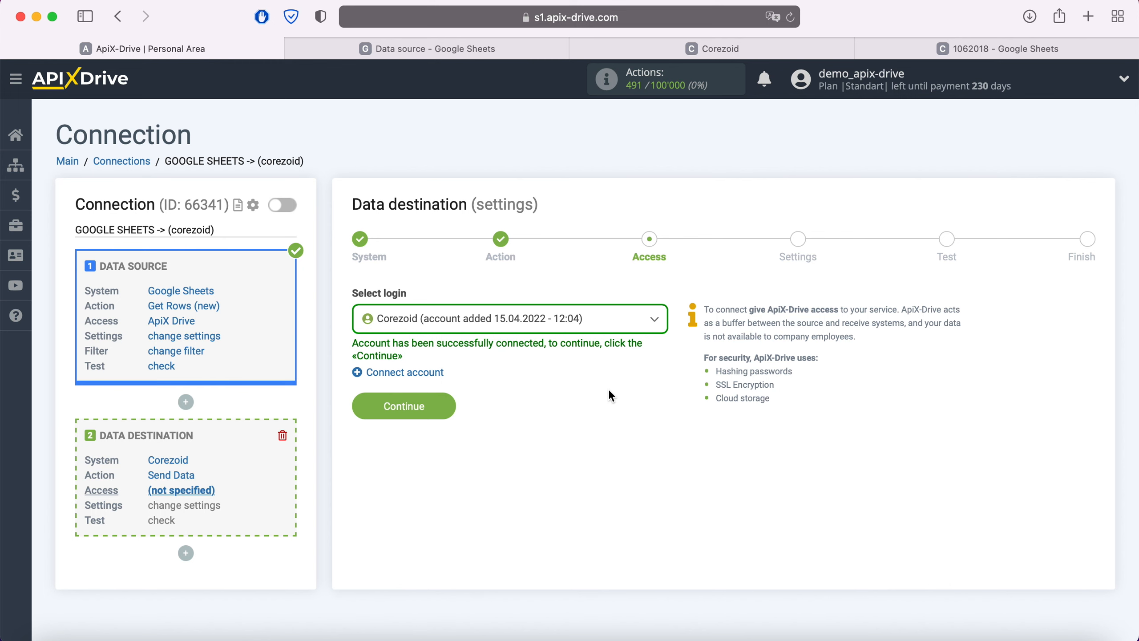
Select the newly connected Corezoid account as the destination's login and continue to the destination settings.
click(592, 327)
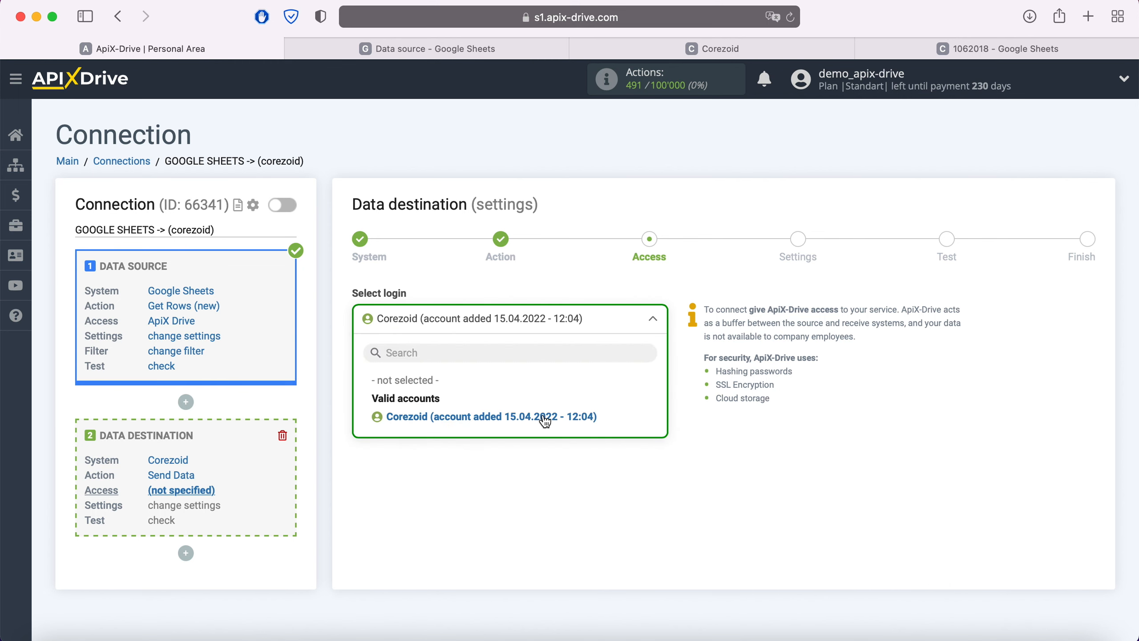
click(516, 413)
click(448, 406)
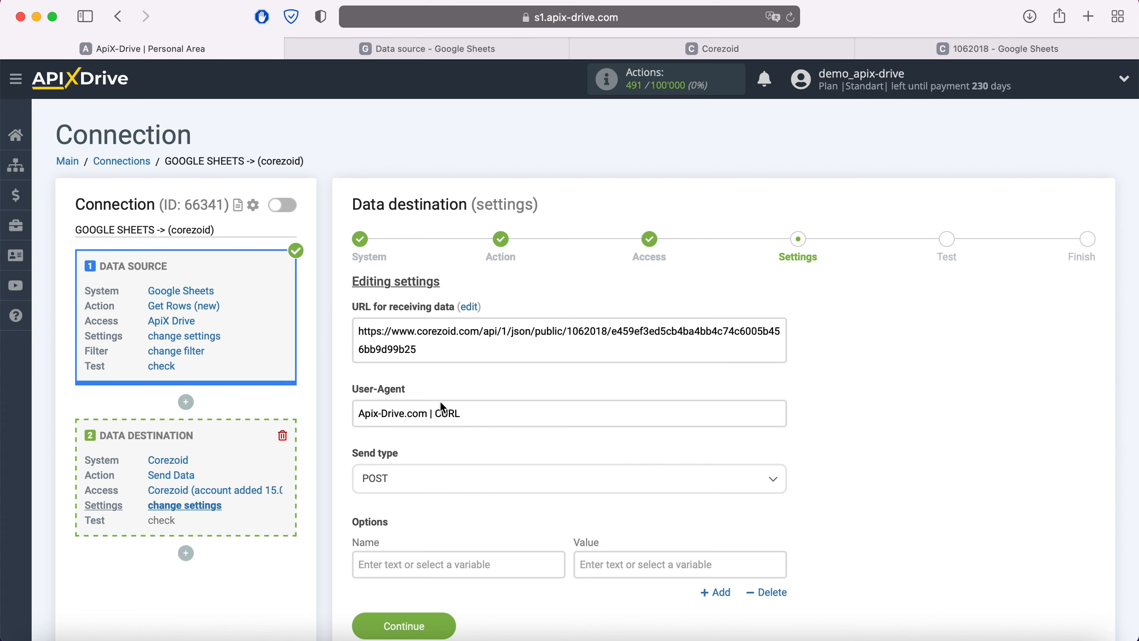
Set the data destination's send type to POST json.
click(428, 480)
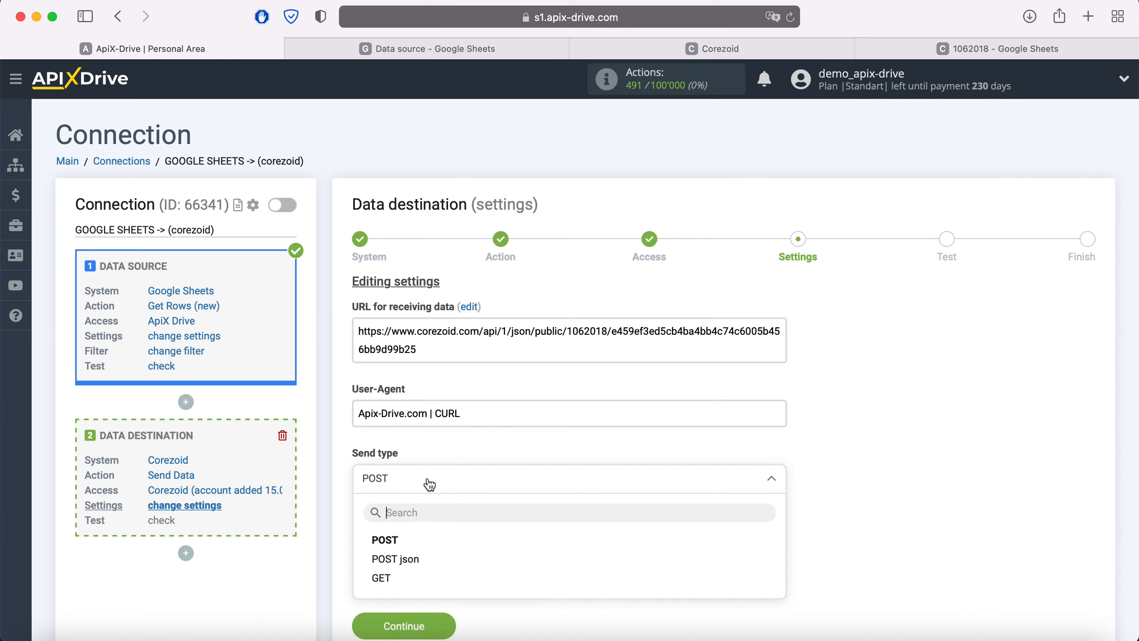
click(416, 559)
scroll(466, 516, down, 3)
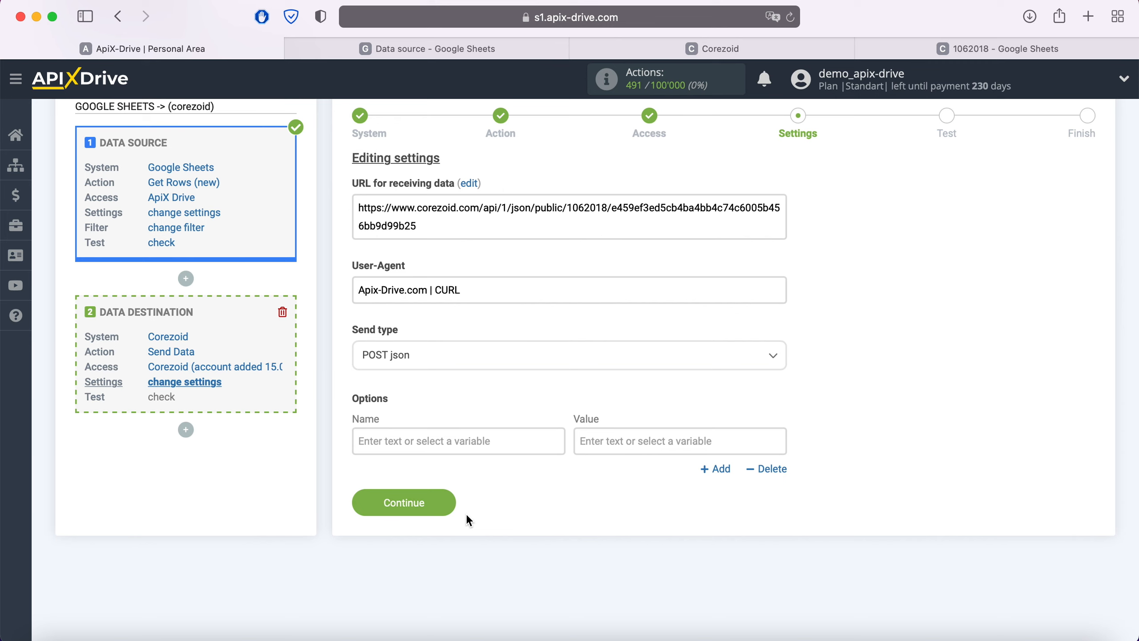
Fill in the first option with the name "name" and the Google Sheets variables Column C and Column D as its value.
click(500, 440)
scroll(500, 440, down, 5)
text(na)
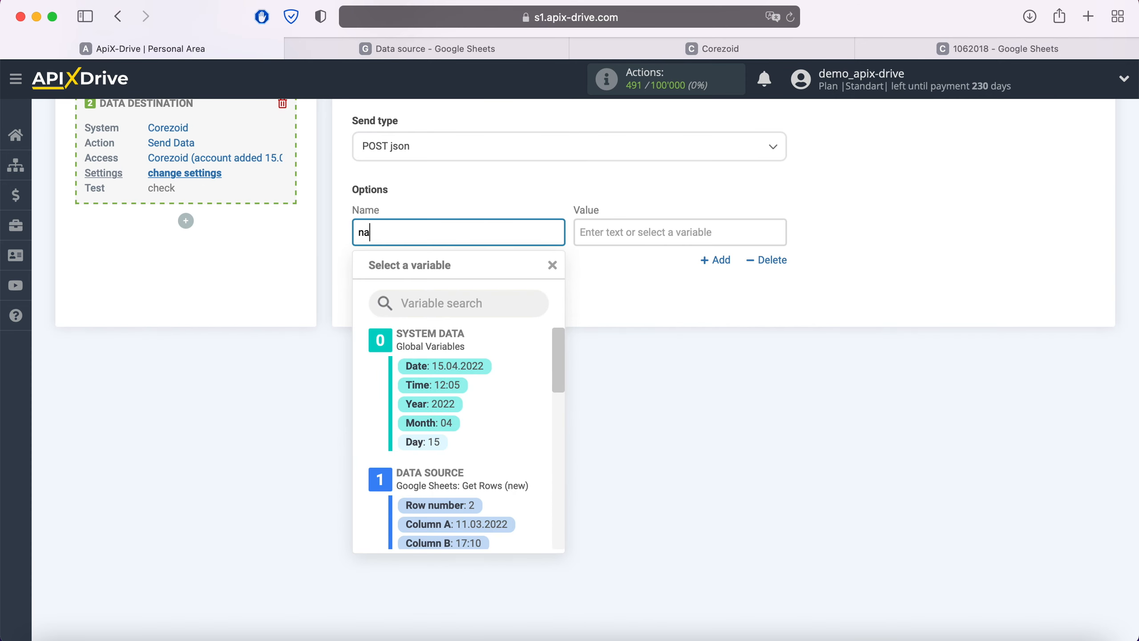
text(me)
click(663, 228)
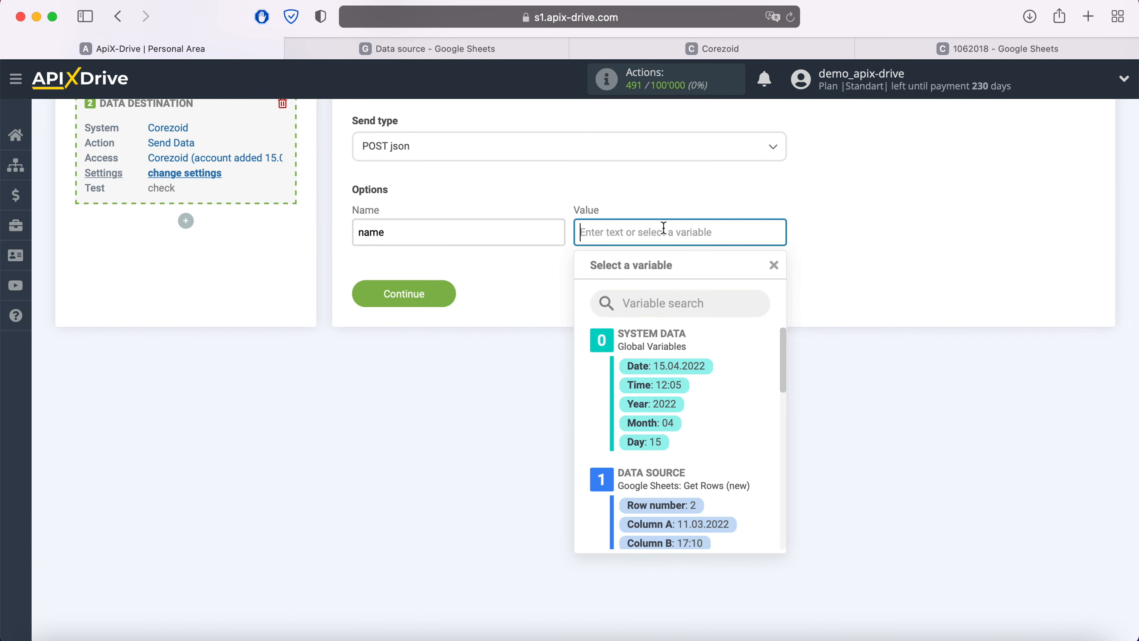
scroll(713, 391, down, 3)
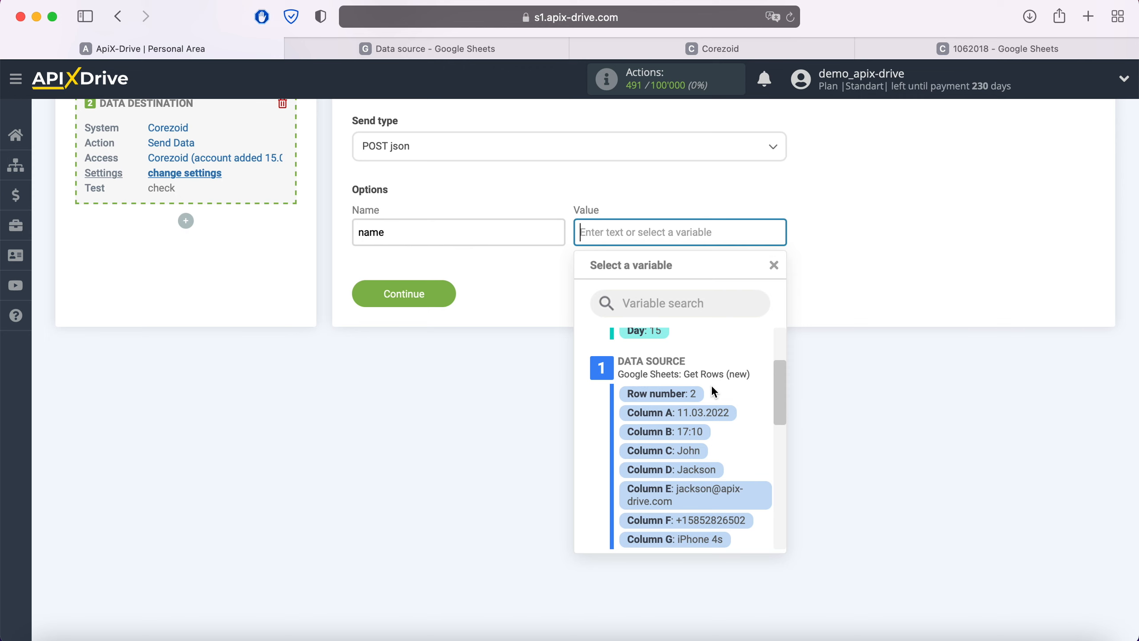
click(694, 452)
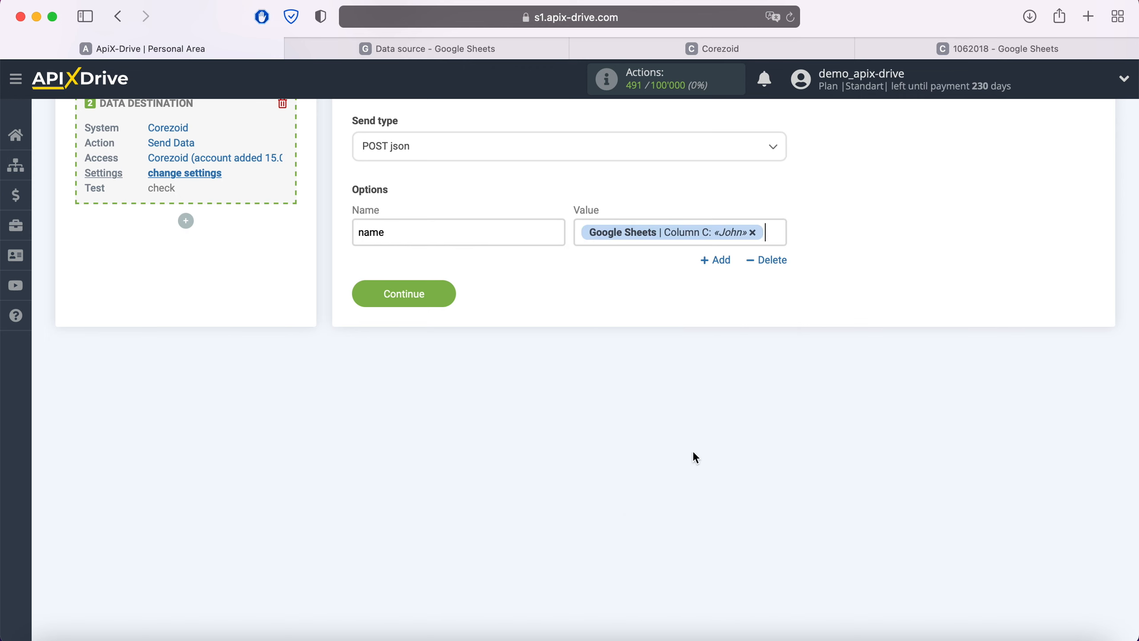
click(773, 234)
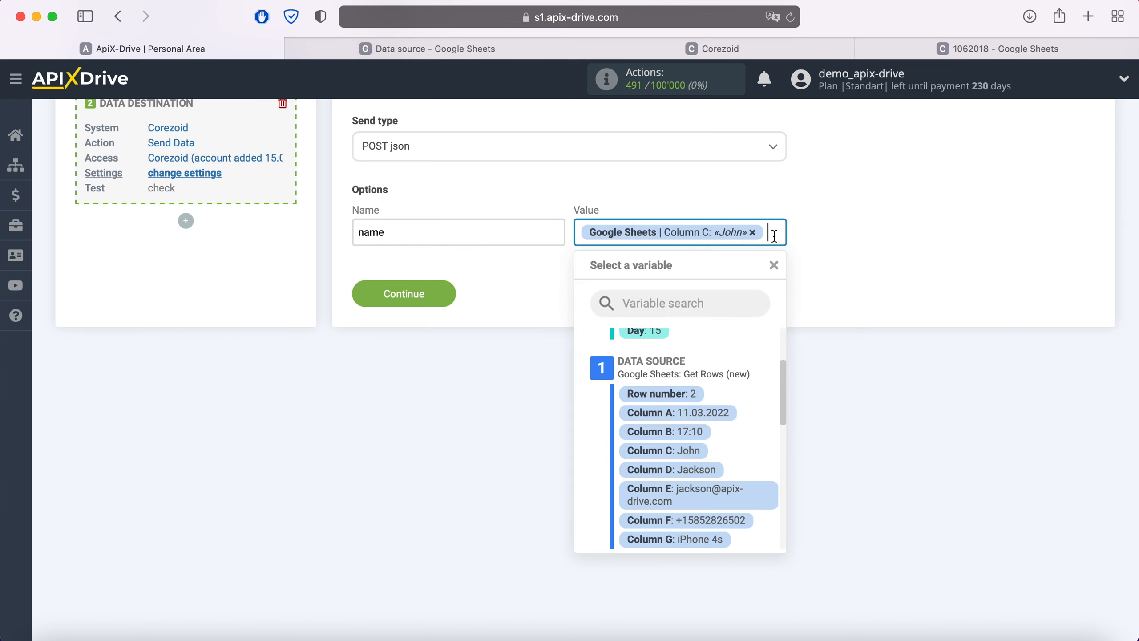
click(708, 470)
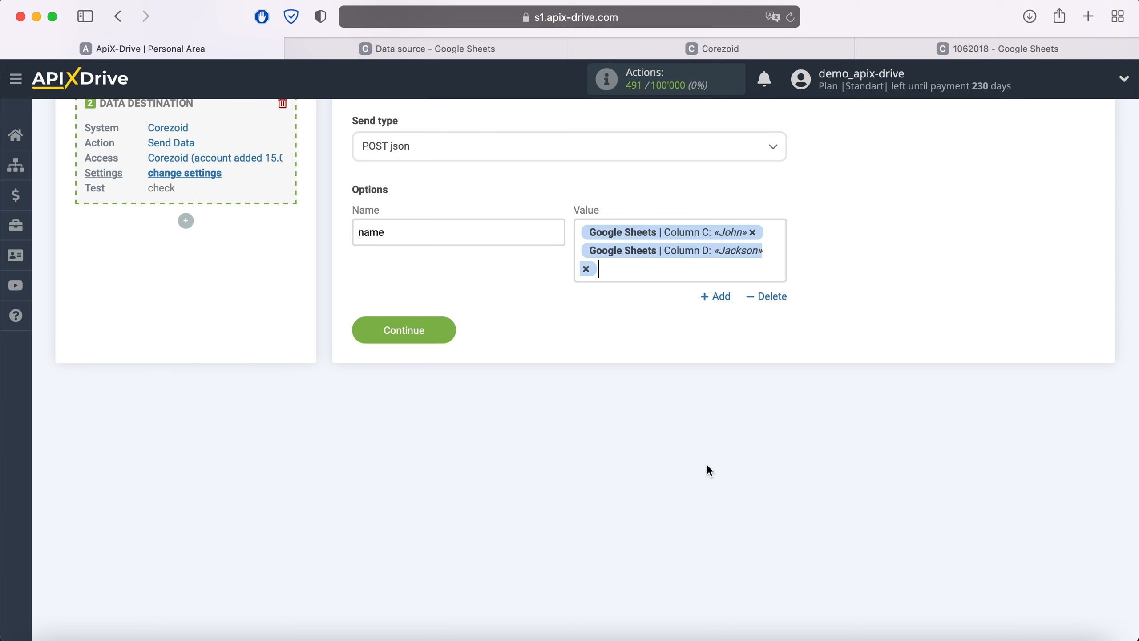
Add an option named "email" with the Google Sheets variable Column E as its value.
click(716, 297)
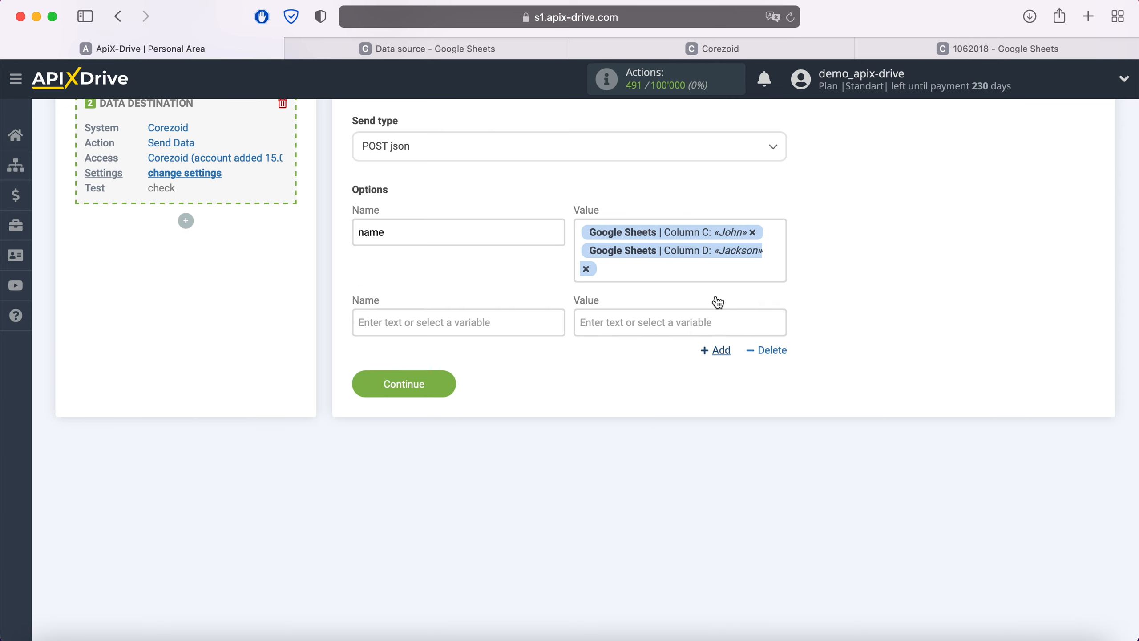
click(475, 324)
text(email)
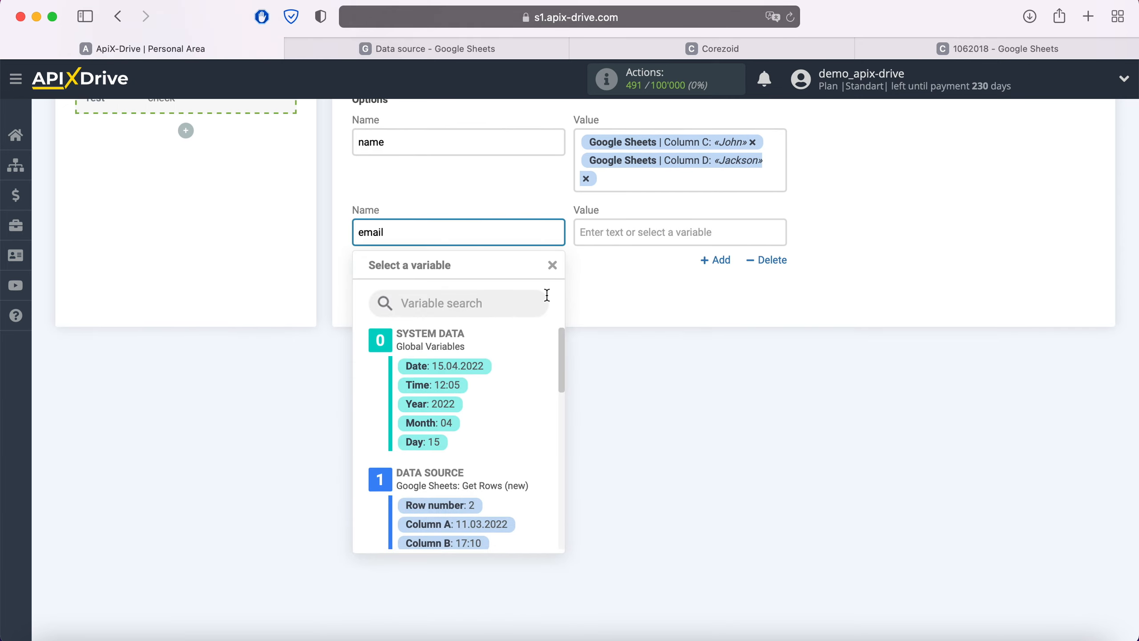
scroll(636, 269, down, 2)
click(636, 234)
scroll(713, 426, down, 5)
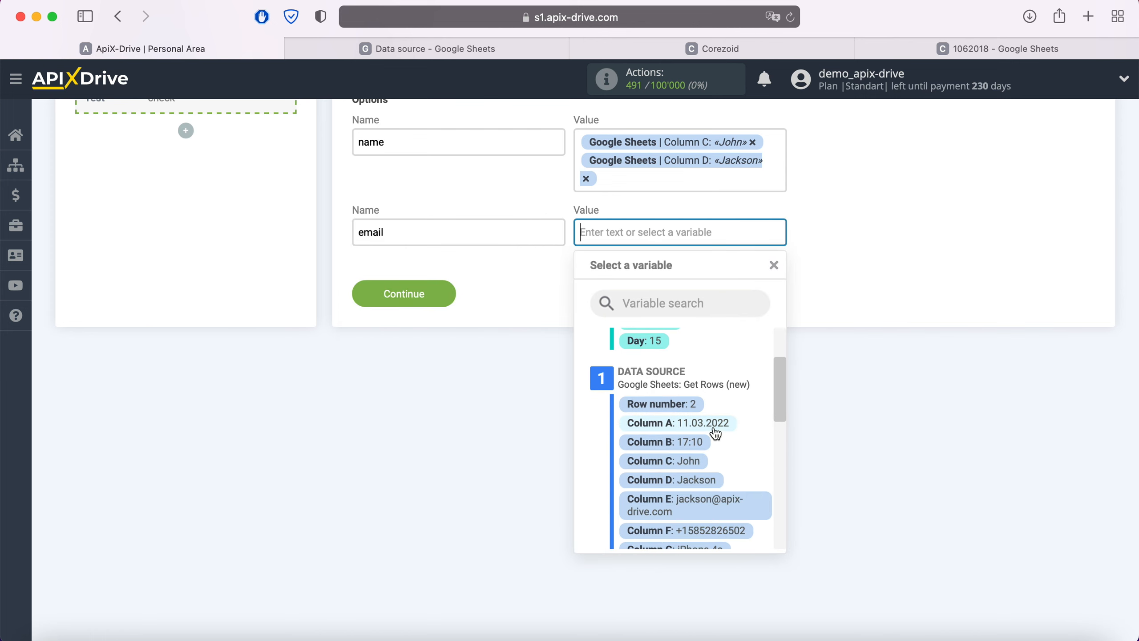
scroll(716, 433, down, 1)
click(717, 444)
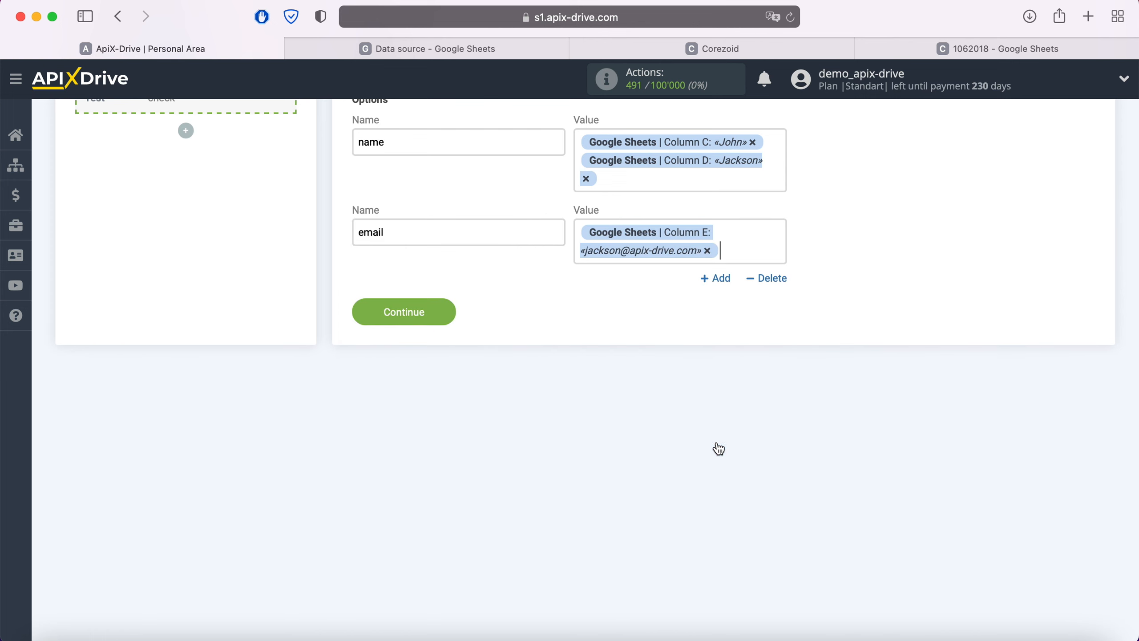
Add an option named "phone" with the Google Sheets variable Column F as its value.
click(719, 282)
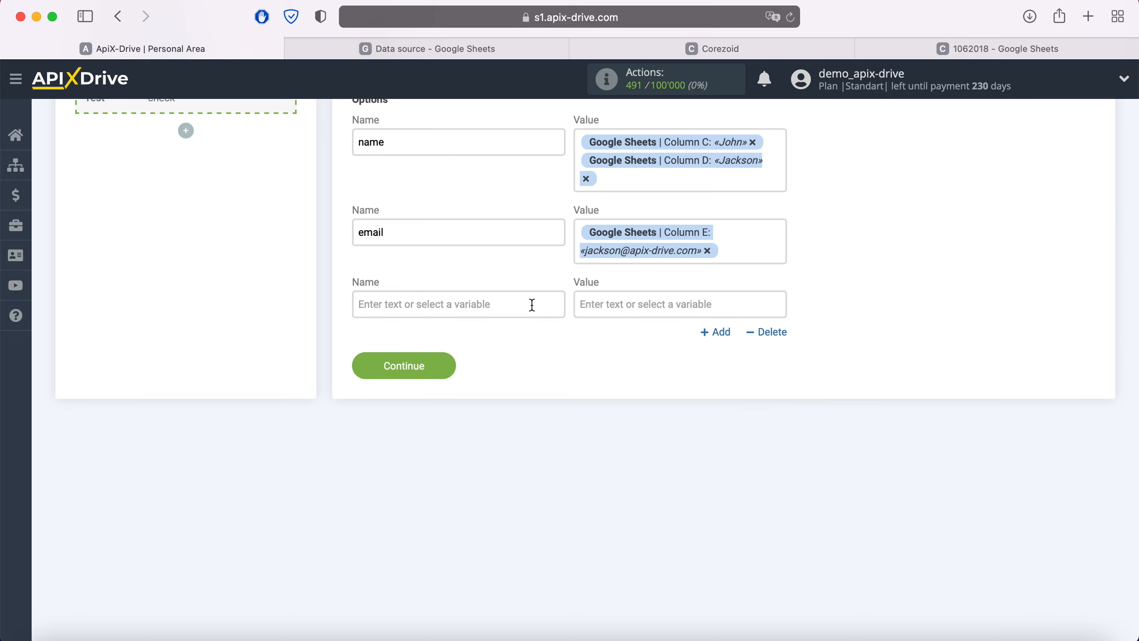
click(500, 305)
text(phone)
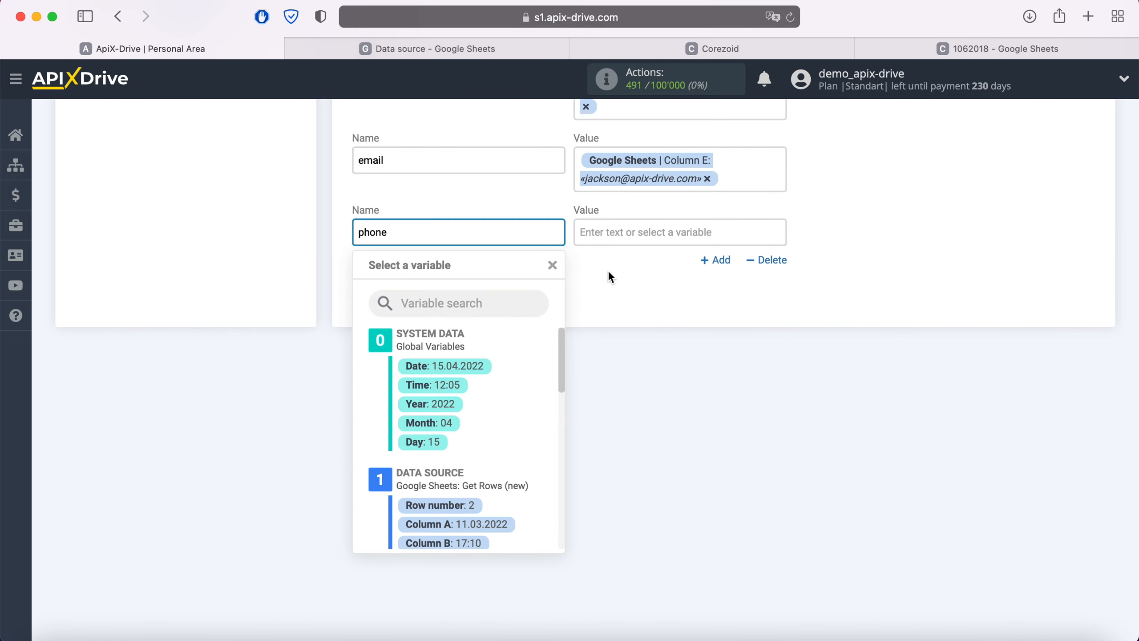
click(654, 231)
scroll(729, 393, down, 5)
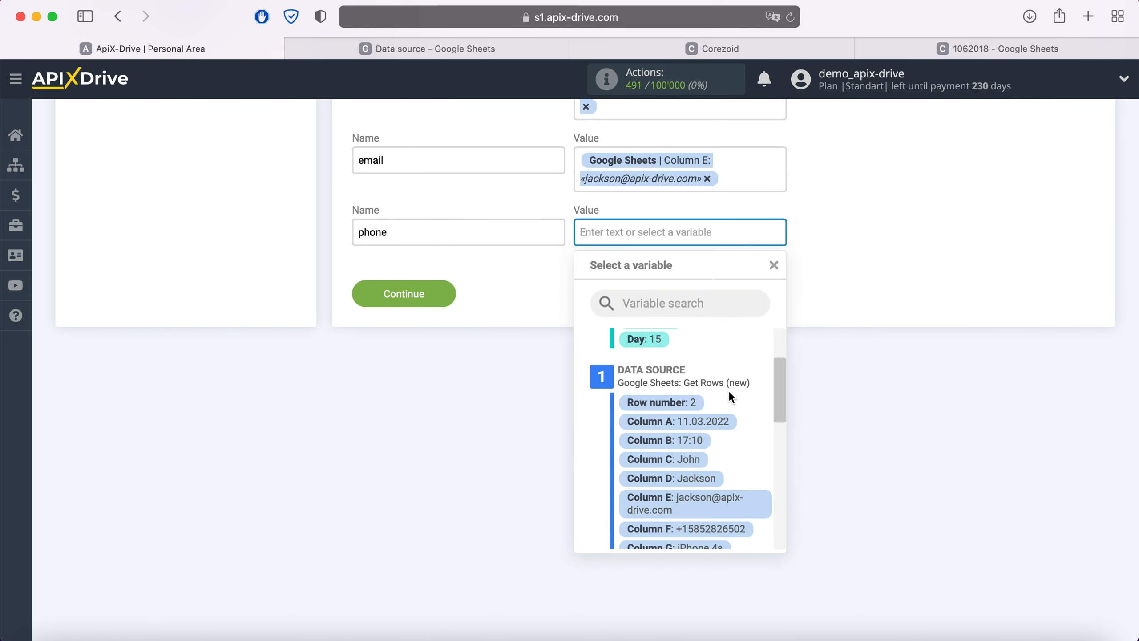
click(725, 484)
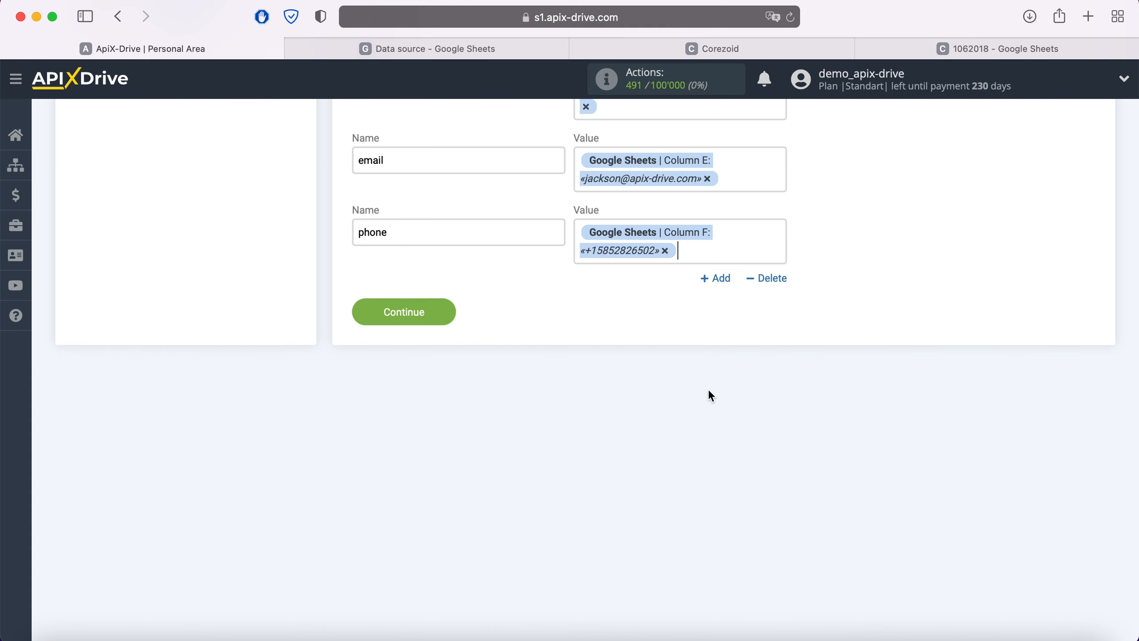
Add an option named "product" with the Google Sheets variable Column G as its value.
click(717, 280)
click(453, 310)
text(pr)
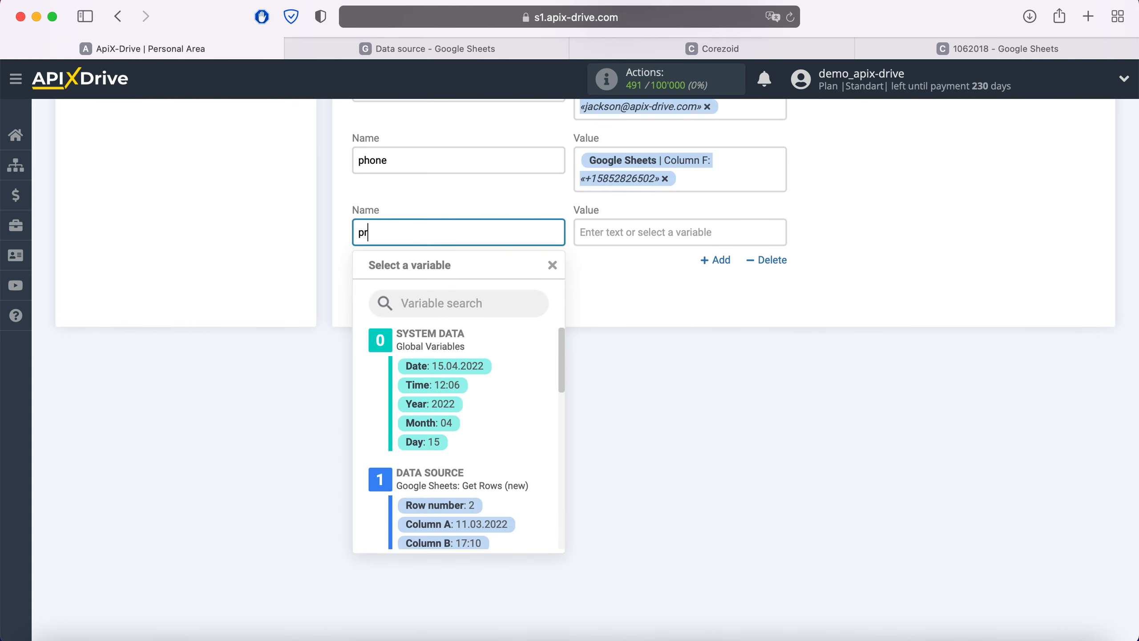
text(oduct)
click(637, 232)
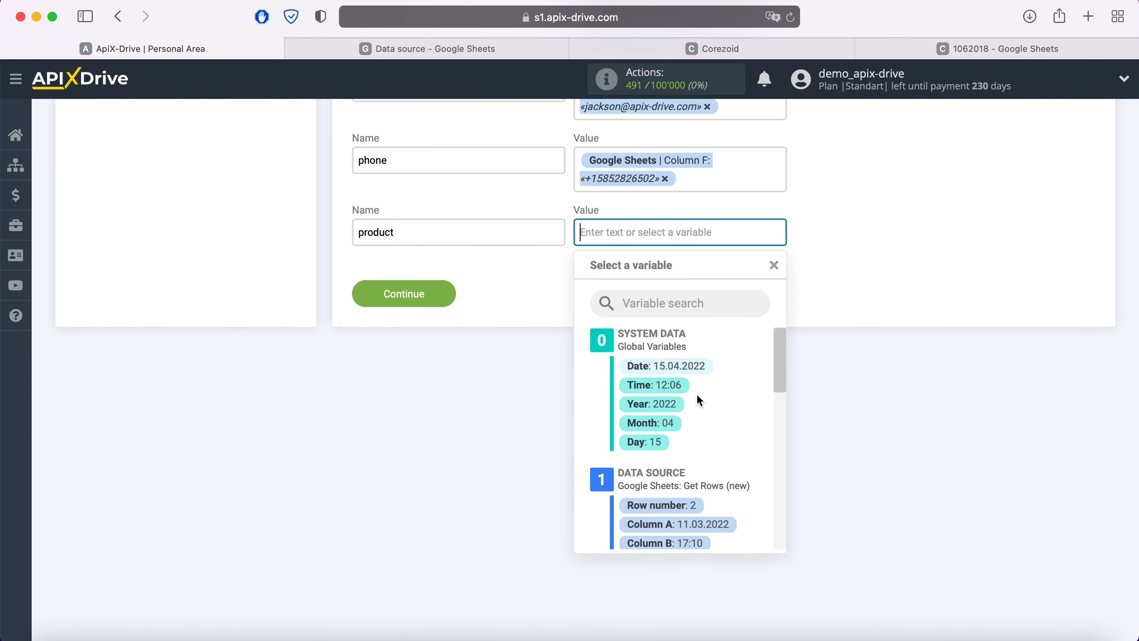
scroll(715, 414, down, 5)
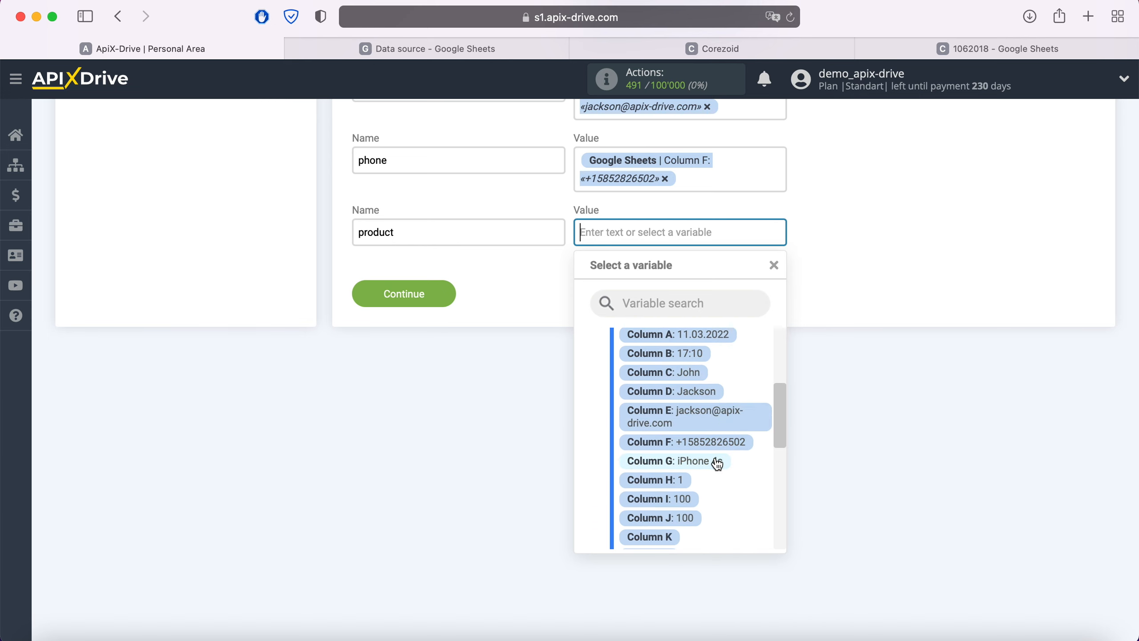
click(717, 462)
Add an option named "price" with the Google Sheets variable Column I as its value, and accept the destination settings.
click(718, 280)
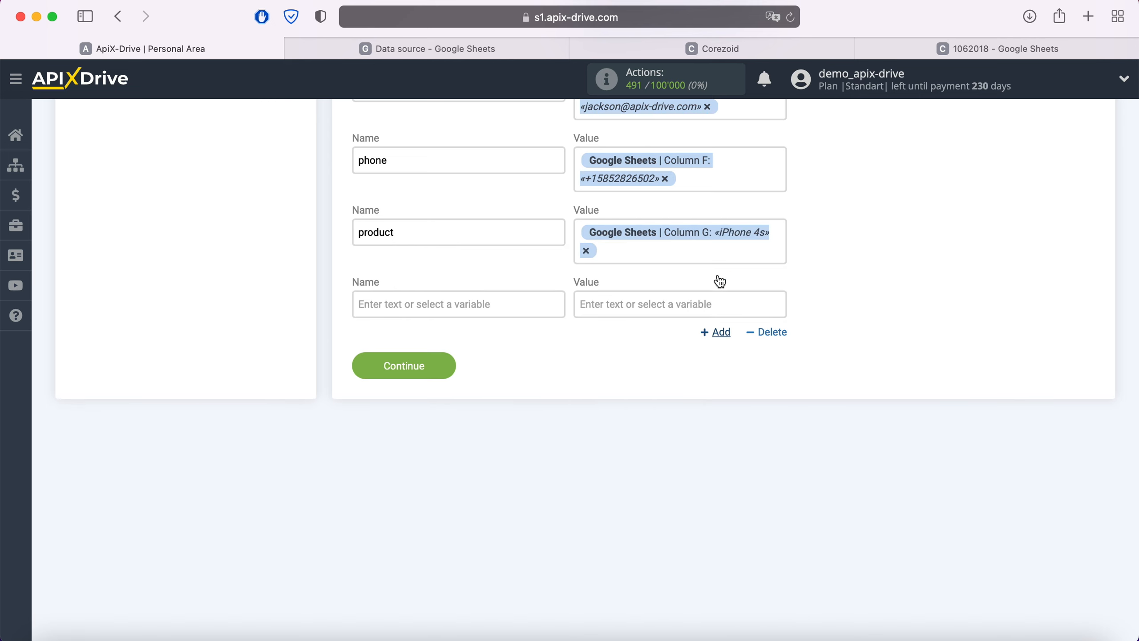
click(535, 293)
text(price)
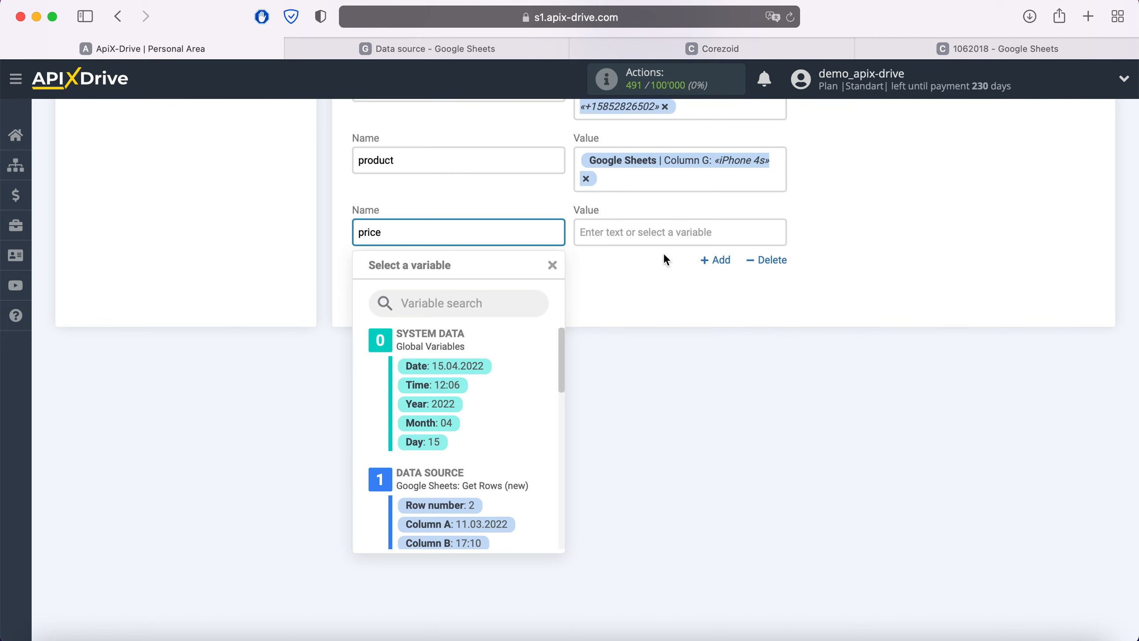
click(656, 232)
scroll(733, 449, down, 4)
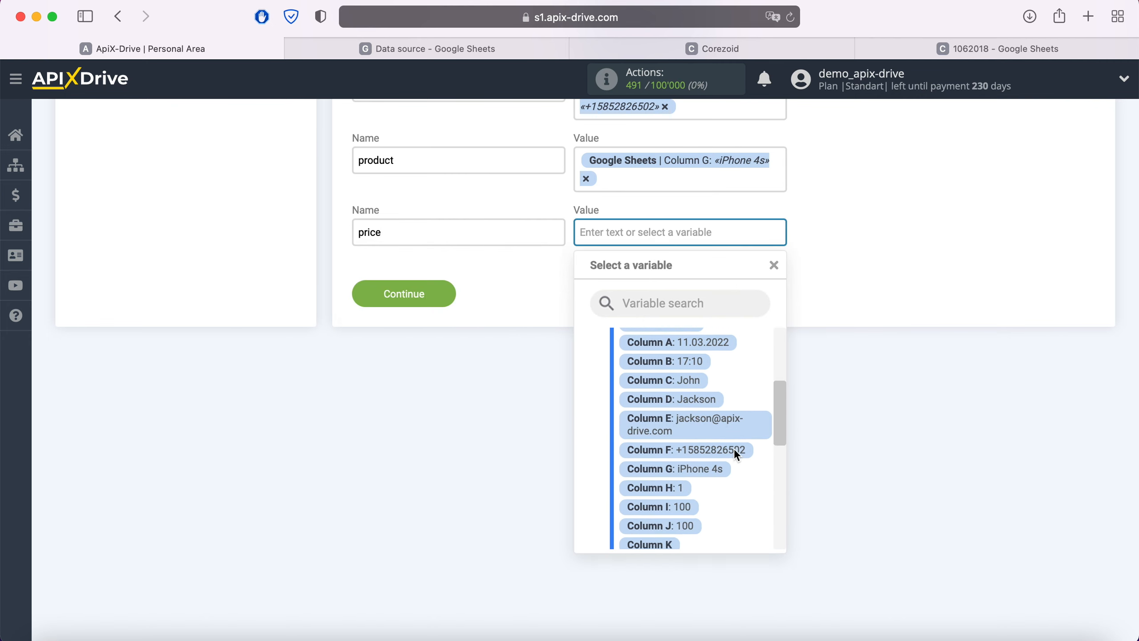
scroll(733, 448, down, 2)
click(693, 465)
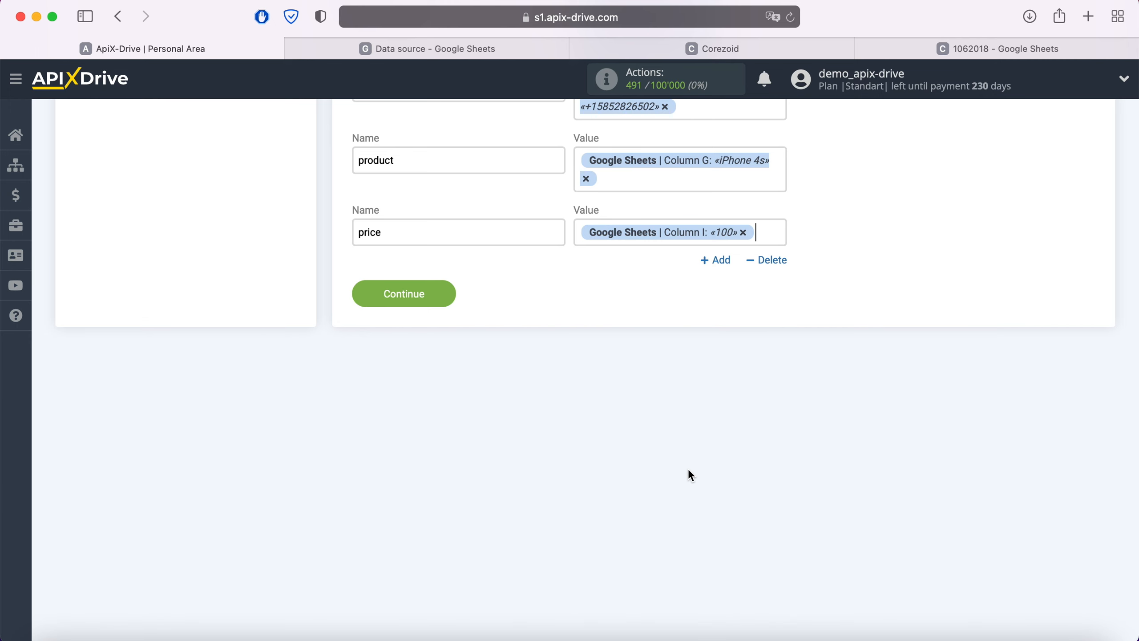
click(439, 293)
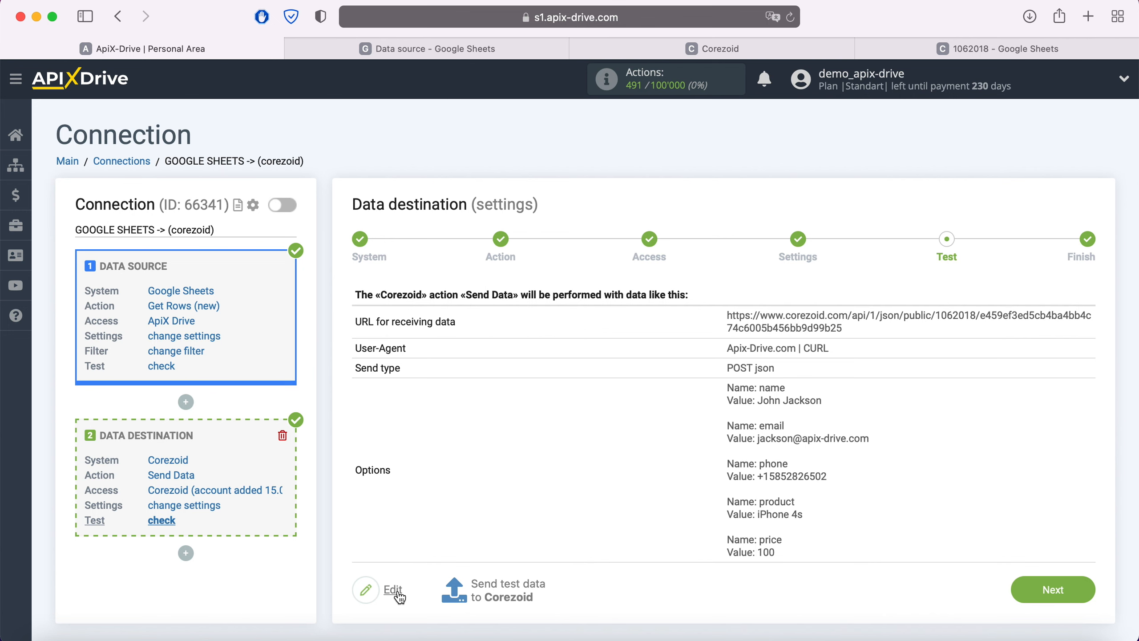
Send the test data to Corezoid and inspect the received task in the Final node of the Google Sheets process.
click(507, 591)
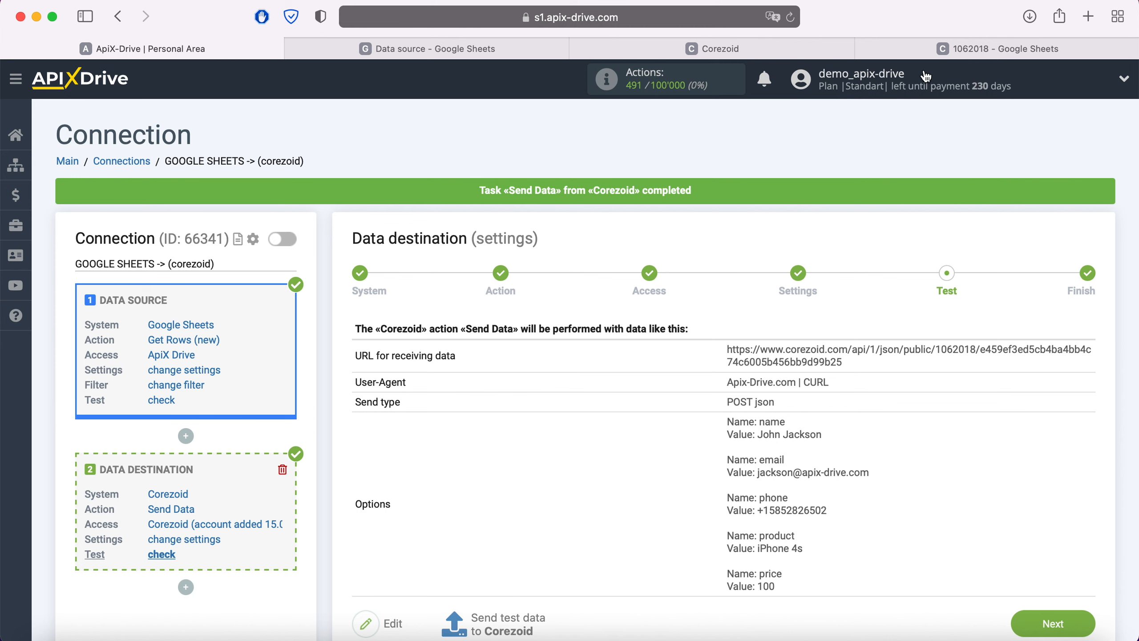
click(942, 50)
click(471, 96)
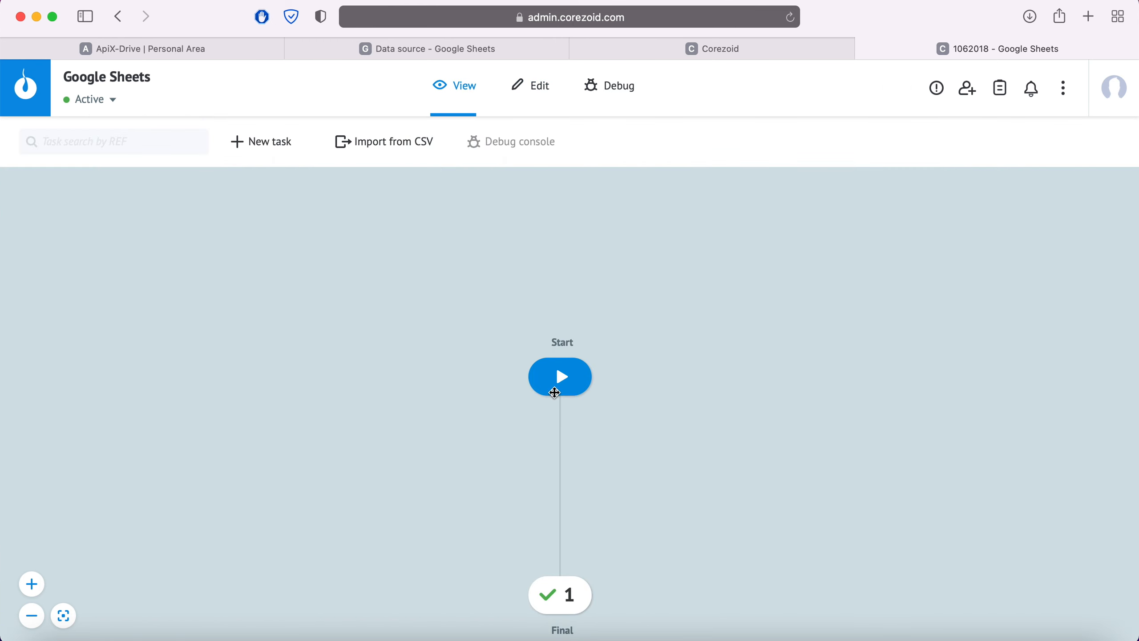
click(566, 591)
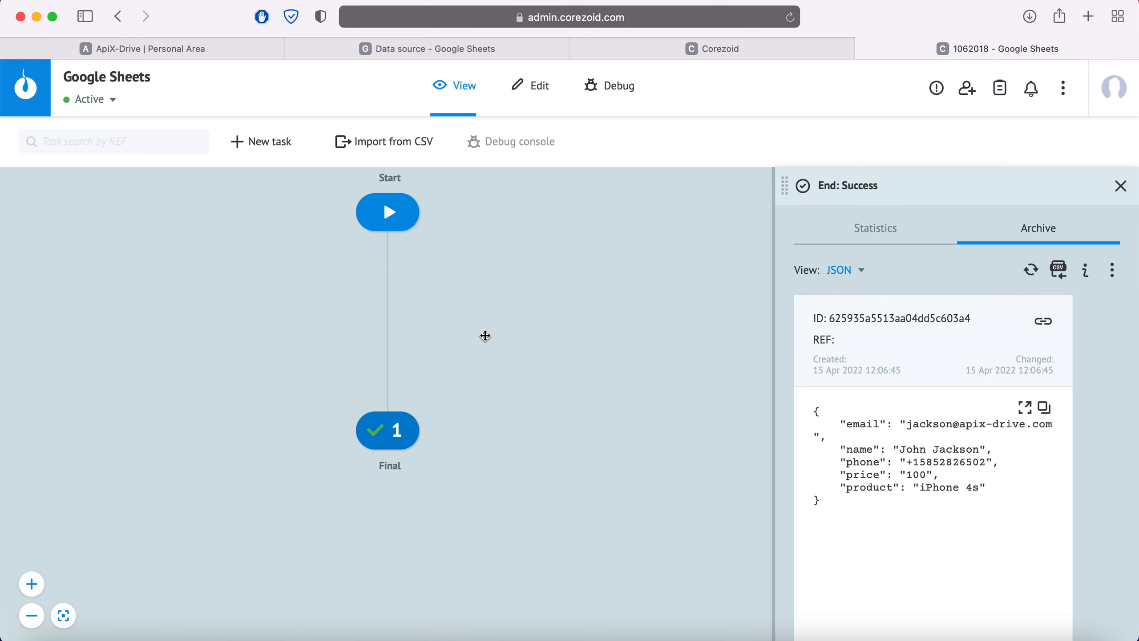
Return to ApiX-Drive, finish the data destination setup and enable auto-update for the connection.
click(192, 50)
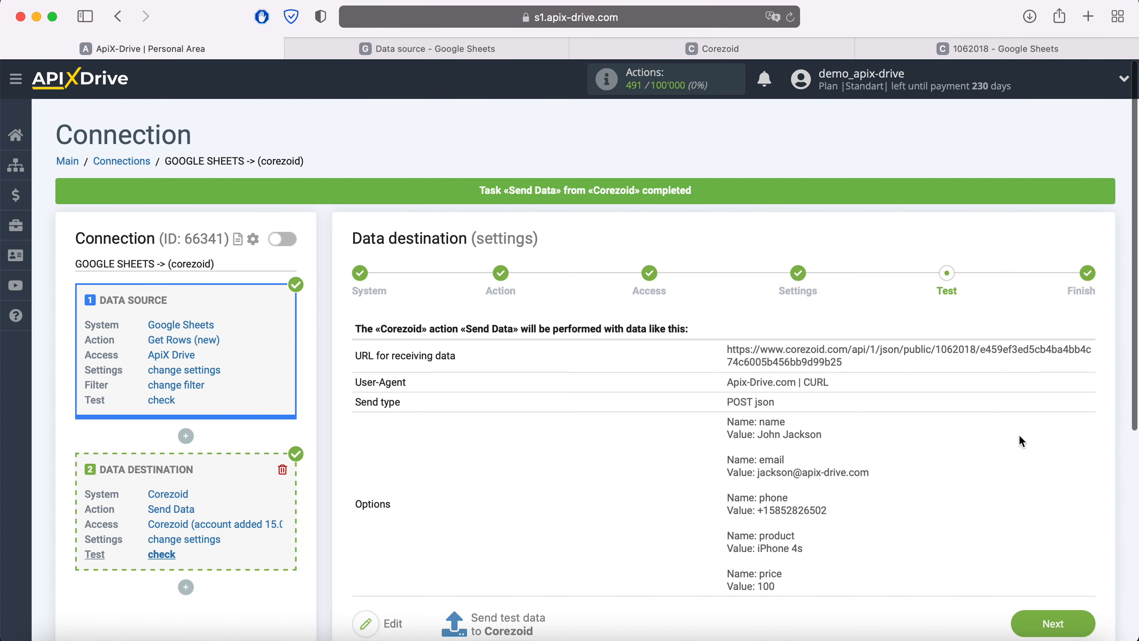
click(1076, 622)
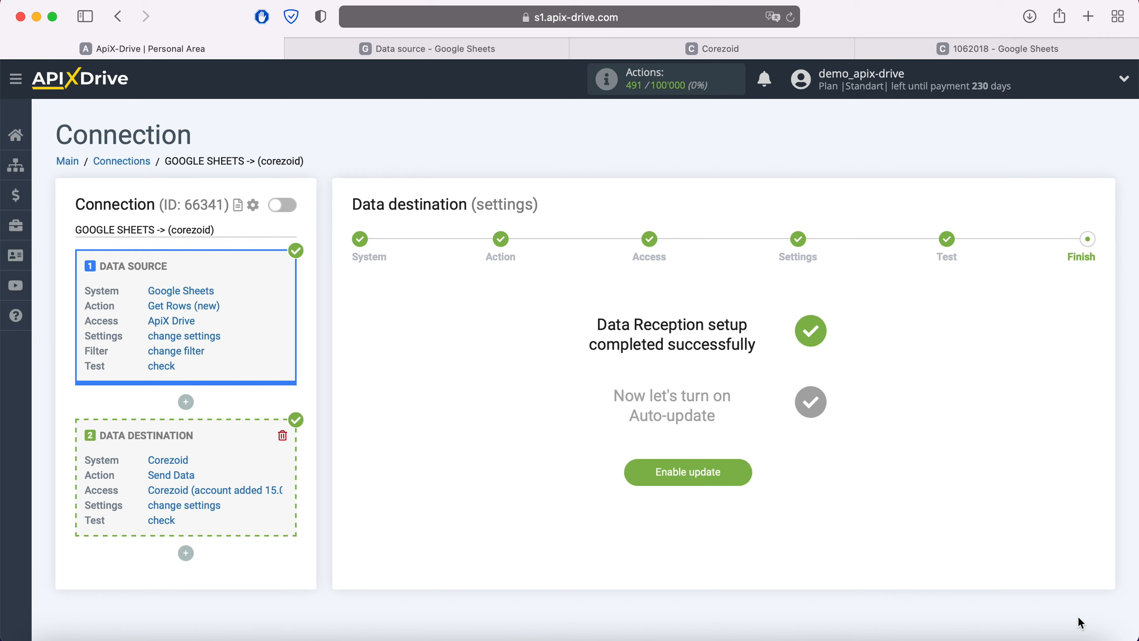
click(740, 475)
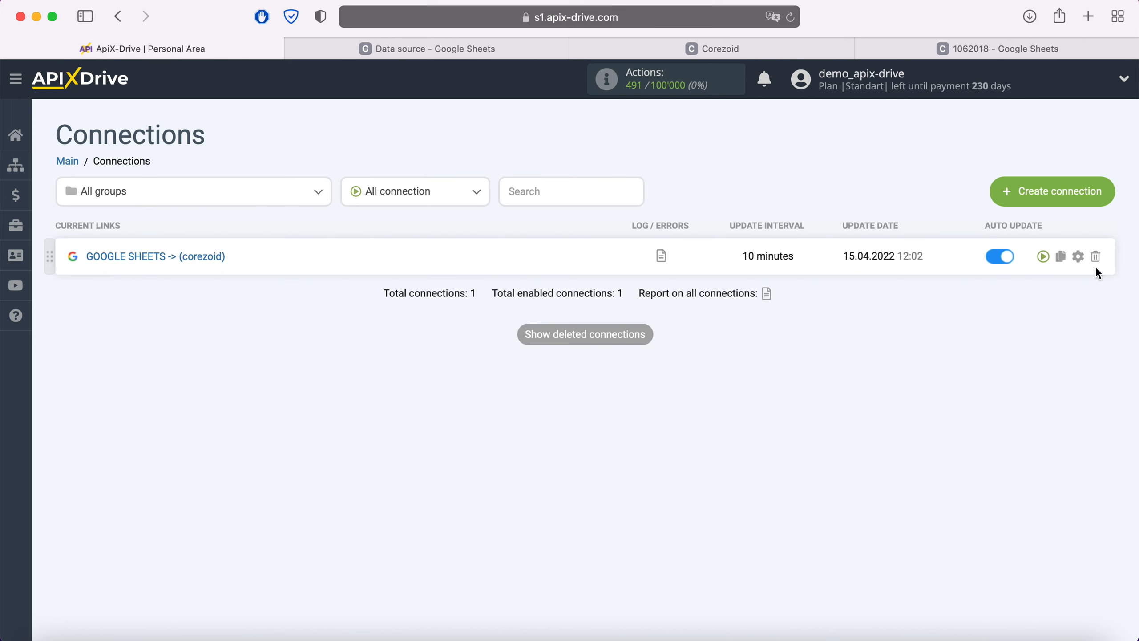
Set the GOOGLE SHEETS -> (corezoid) connection's update interval to 5 minutes and save its setup.
click(1078, 256)
click(677, 369)
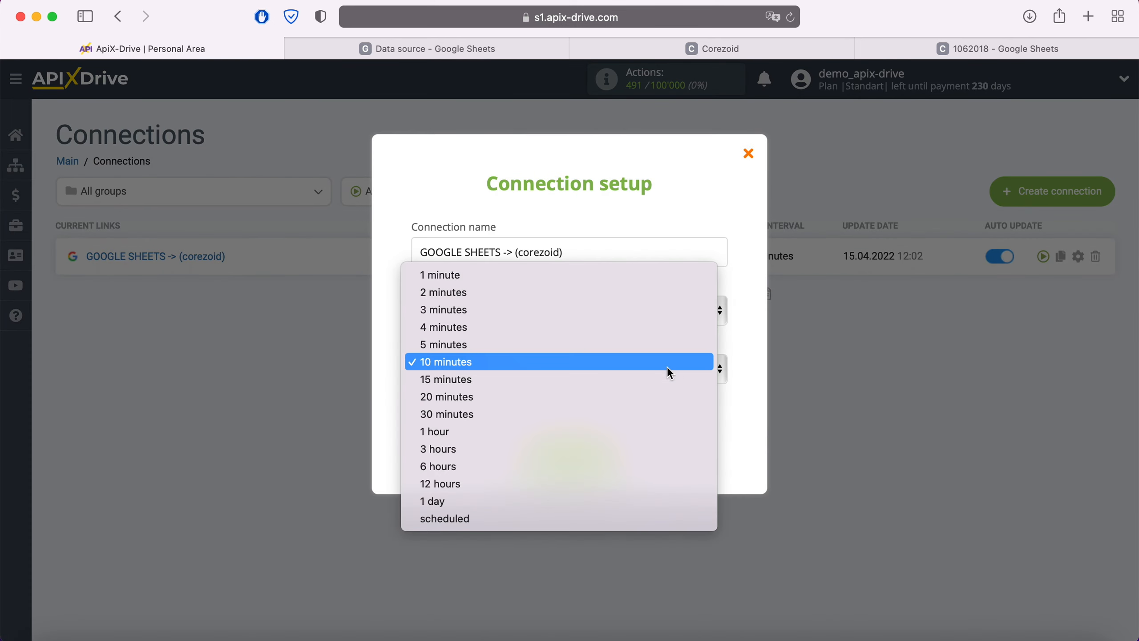
click(612, 345)
click(608, 453)
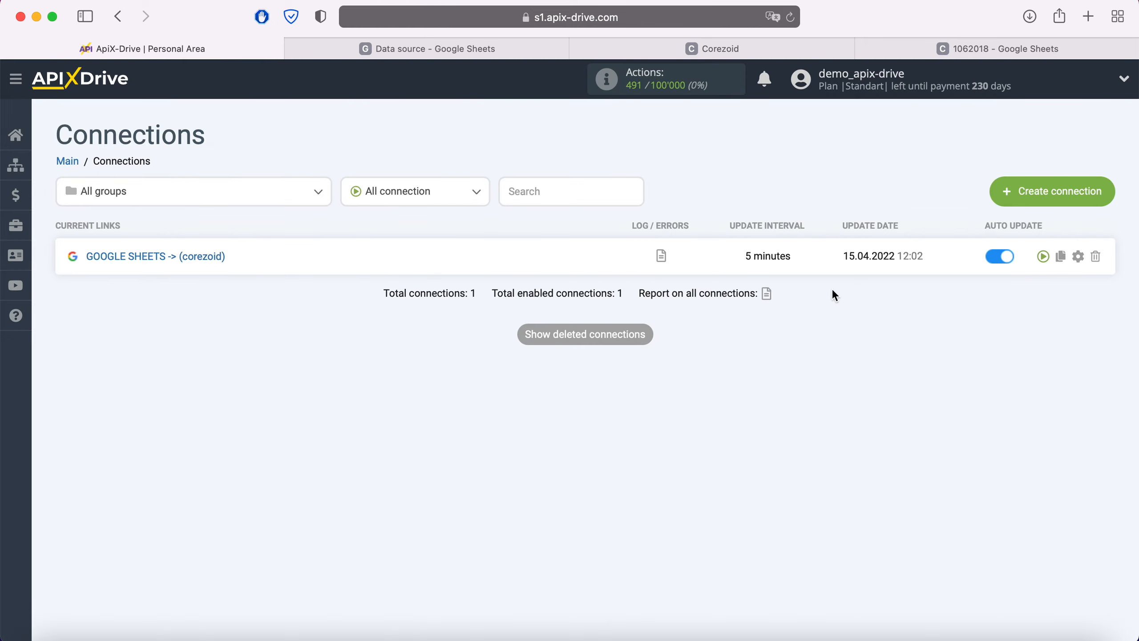